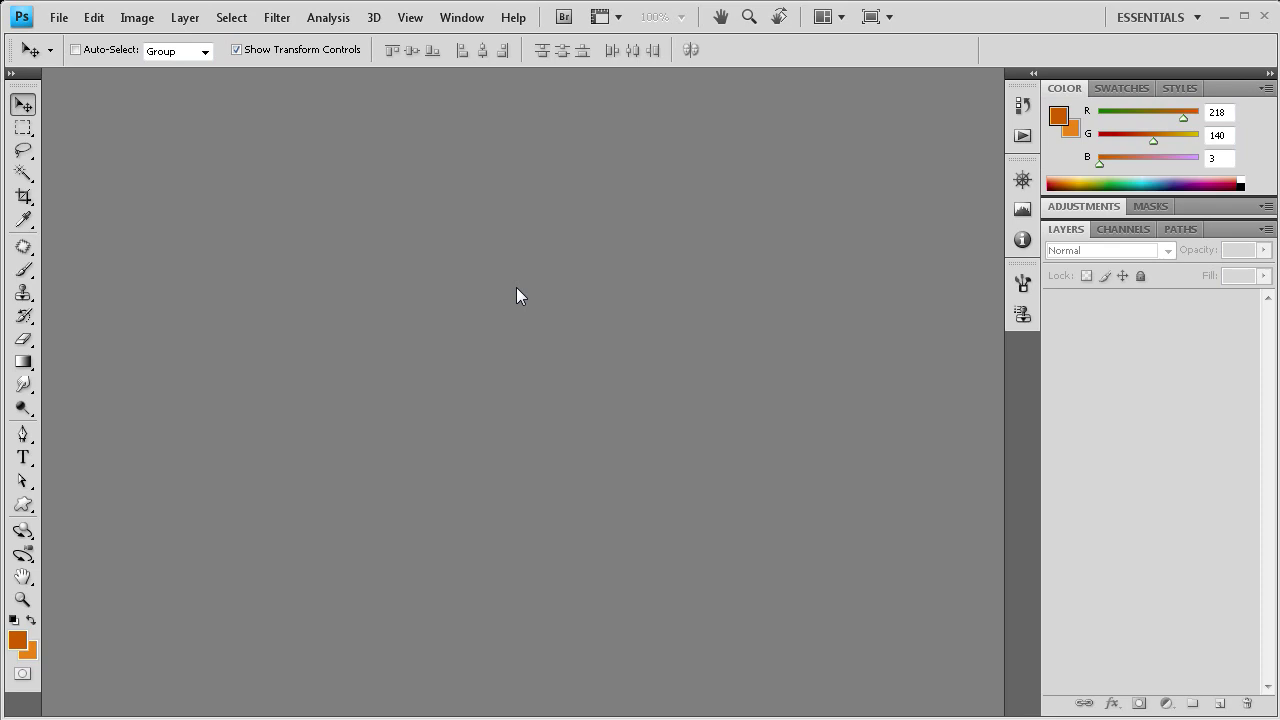
Step: Create a new 500 × 500 px, 72 ppi RGB document with a transparent background
click(59, 17)
click(72, 38)
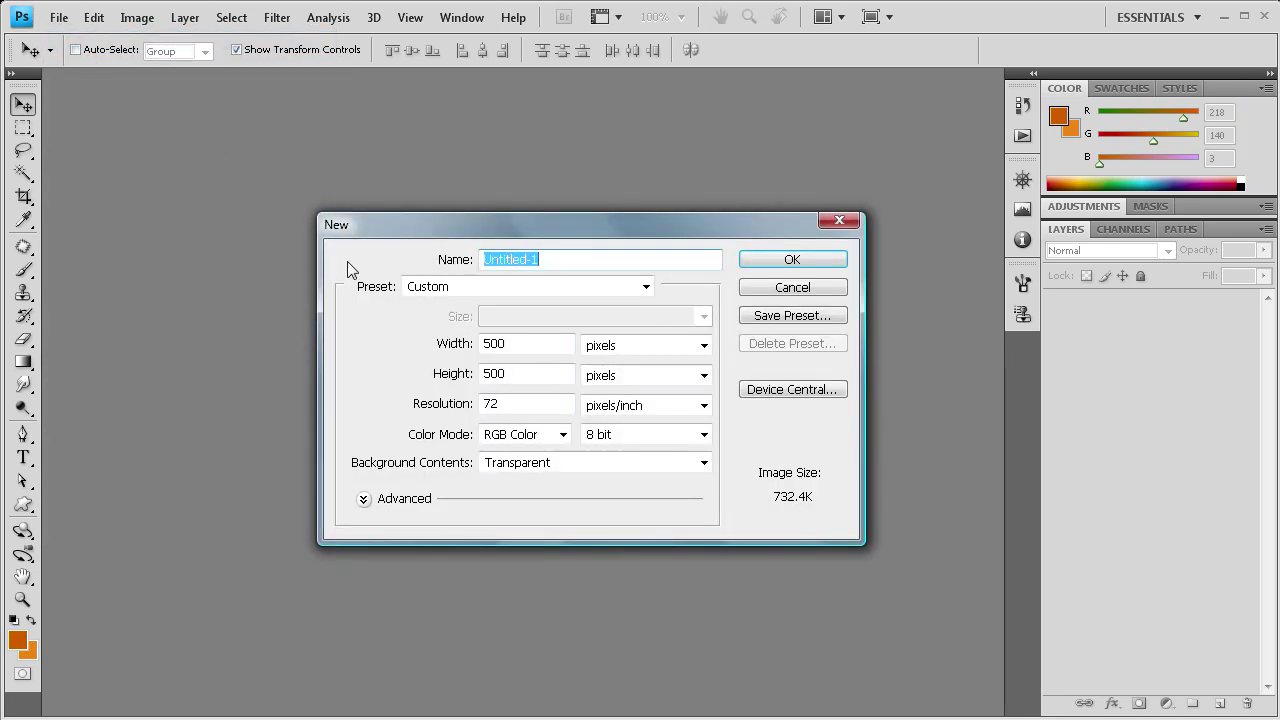
click(805, 262)
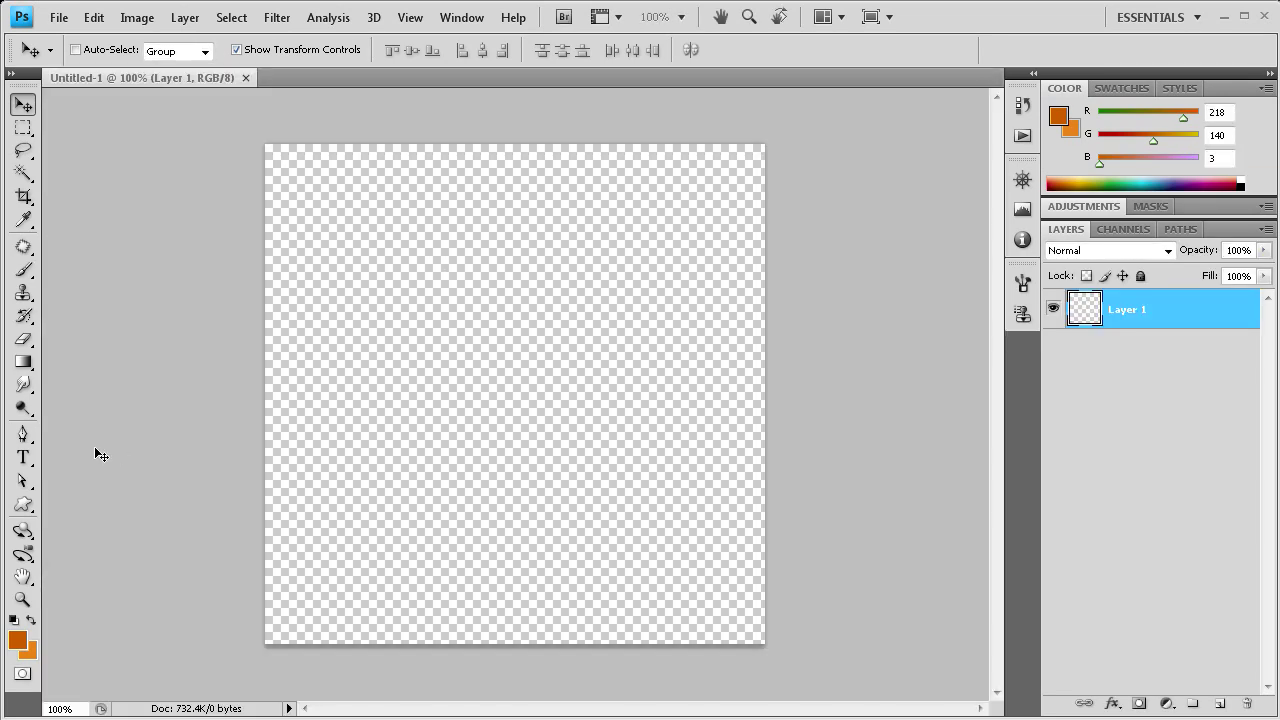
click(27, 510)
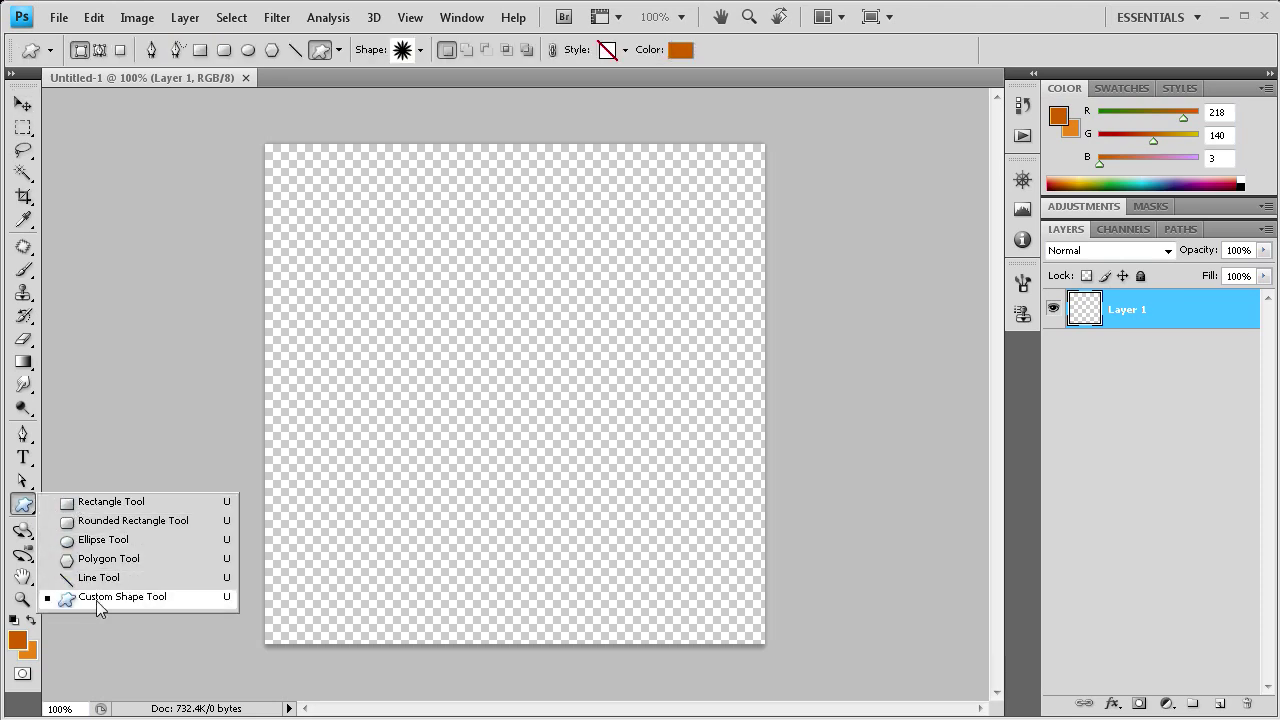
Step: Draw the starburst custom preset shape across the canvas as the orange layer Shape 1
click(97, 598)
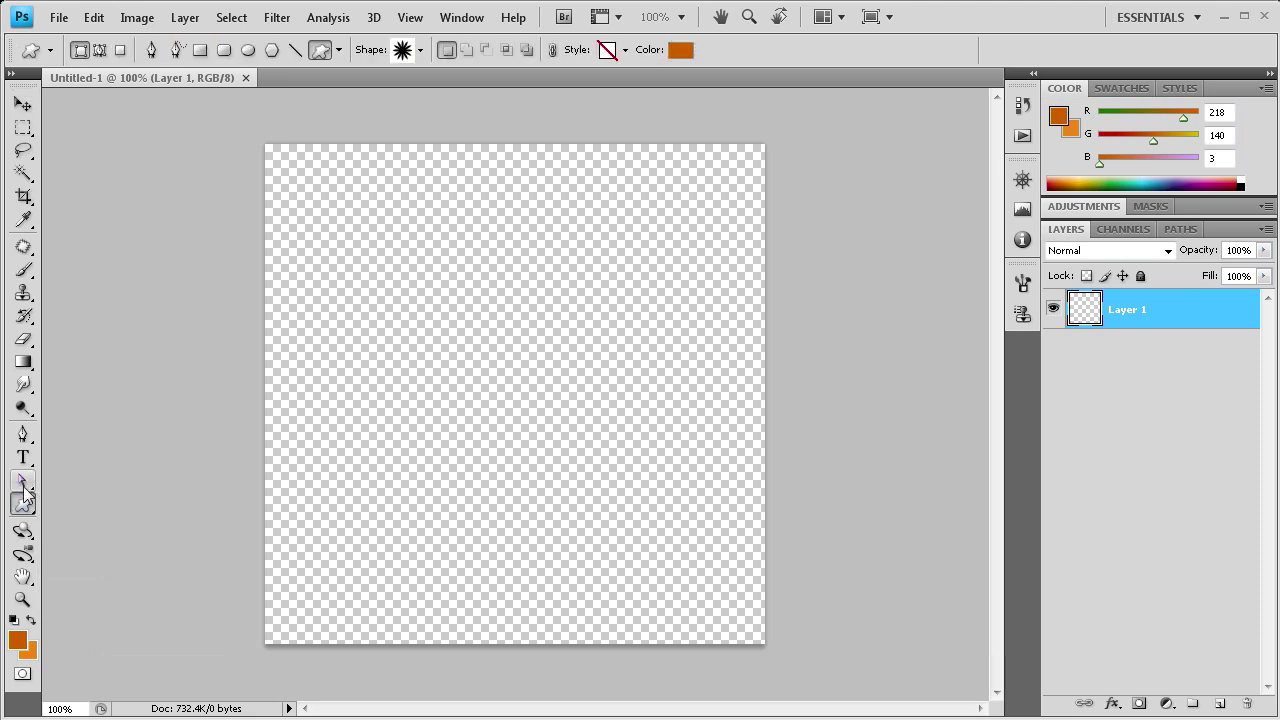
click(422, 54)
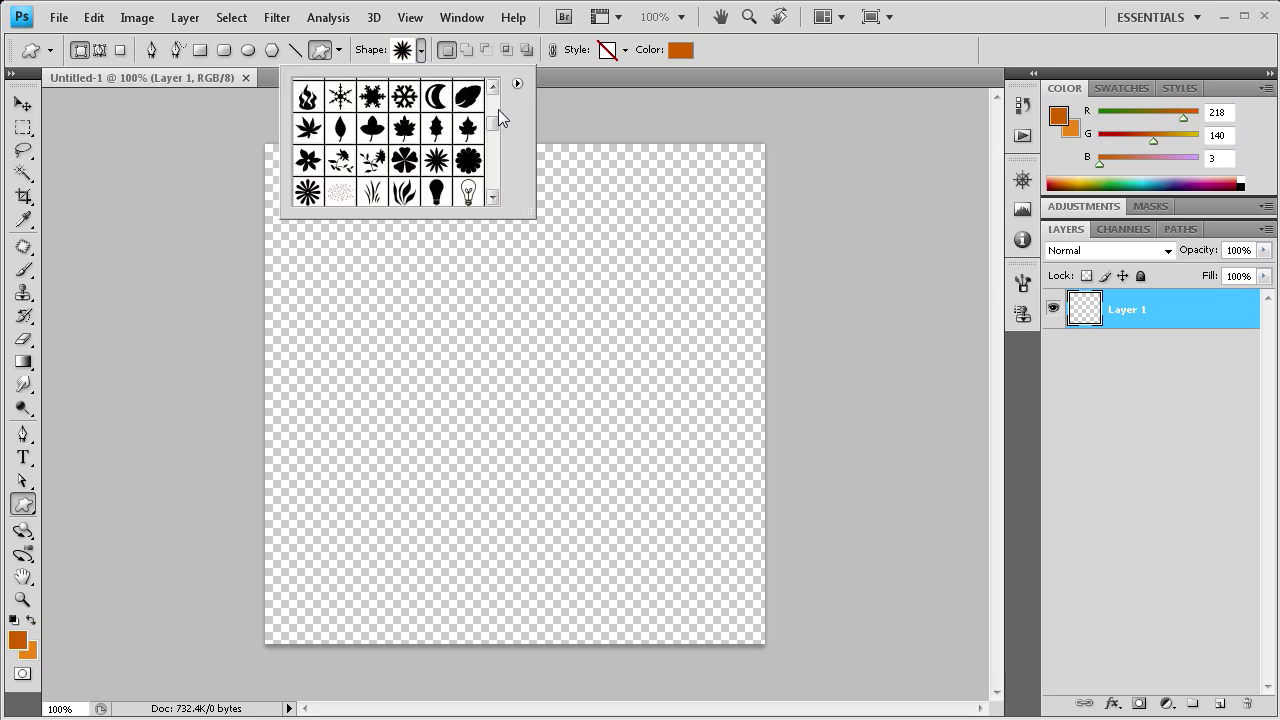
drag(494, 86, 495, 125)
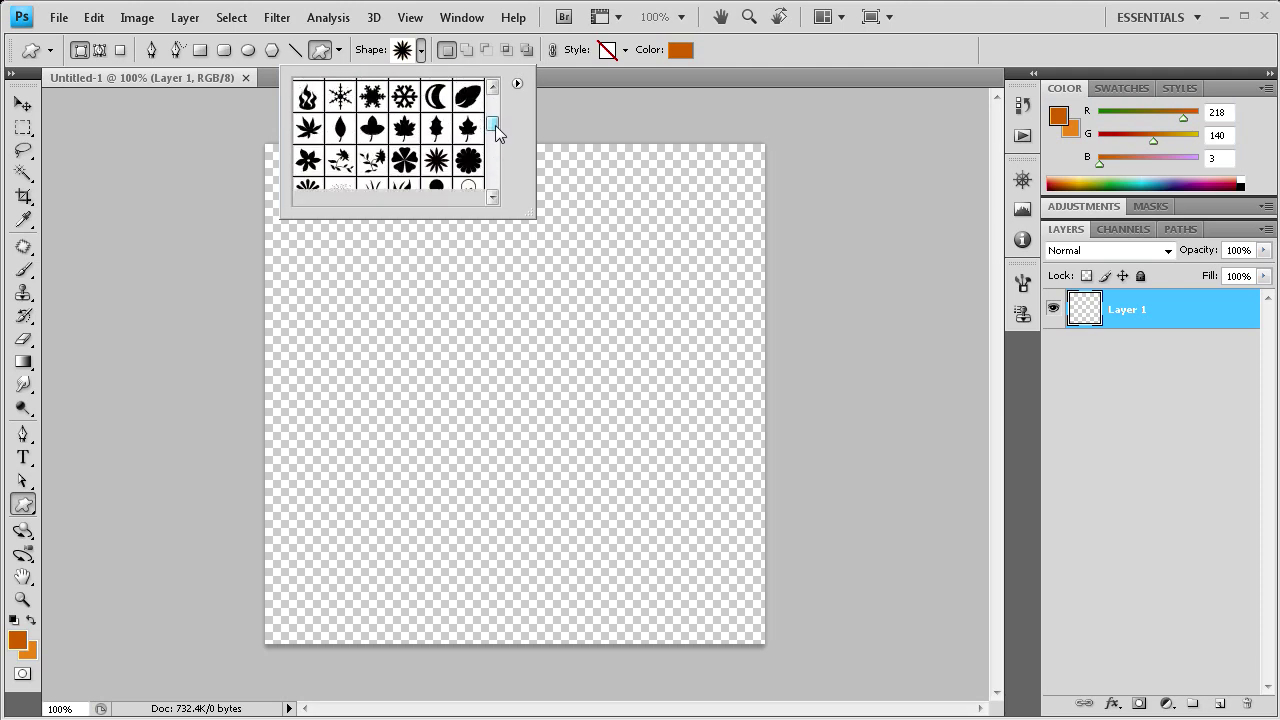
click(441, 161)
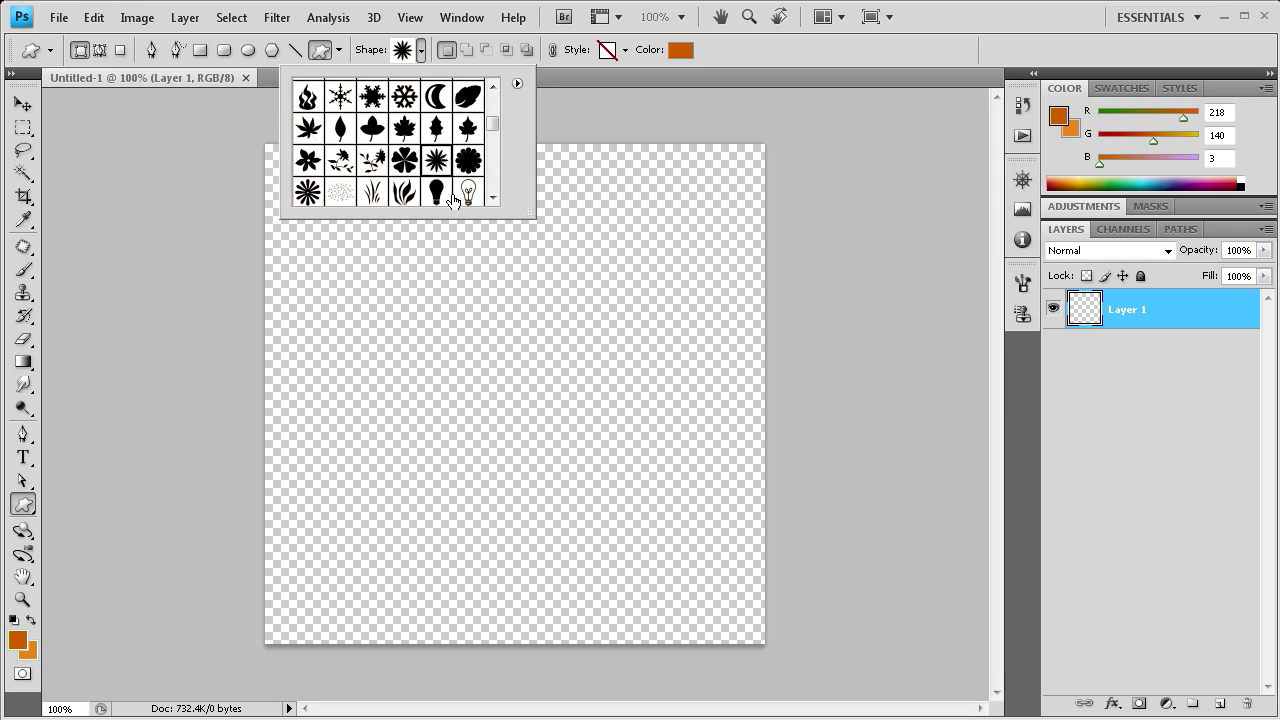
click(933, 12)
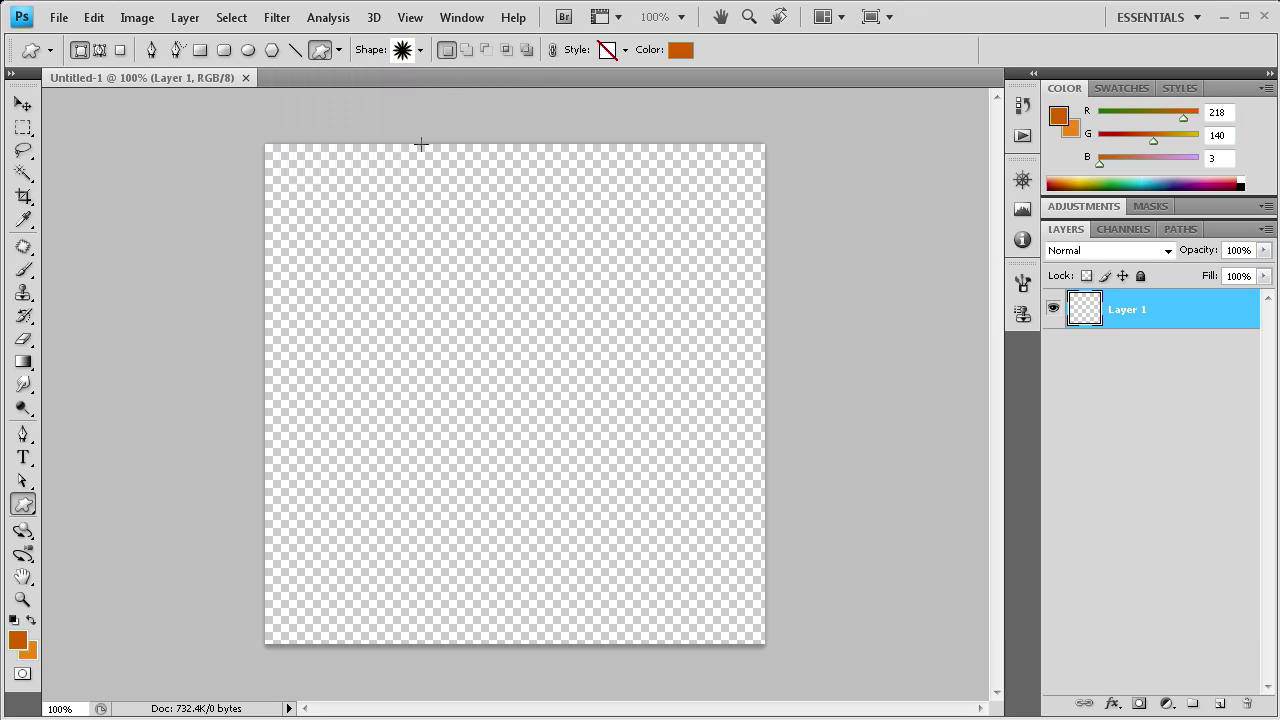
drag(371, 237, 805, 656)
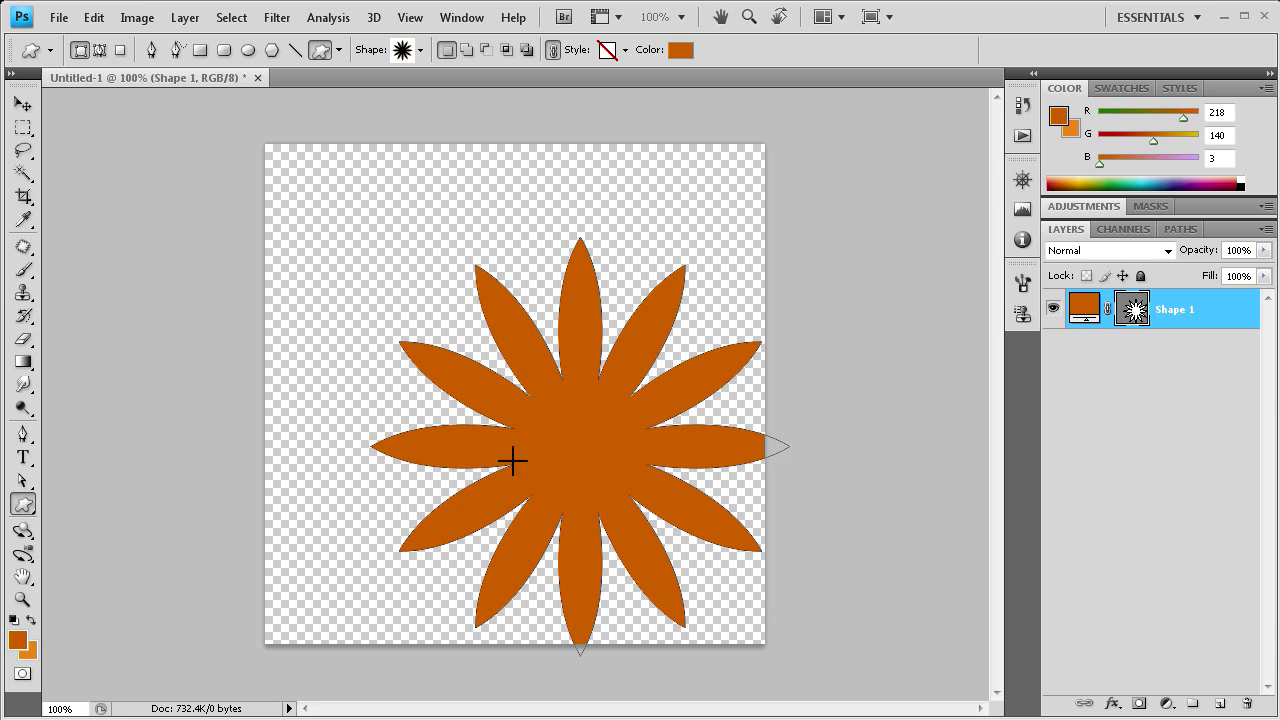
Step: Select all, align the starburst to the canvas's vertical and horizontal centres, then deselect
click(22, 105)
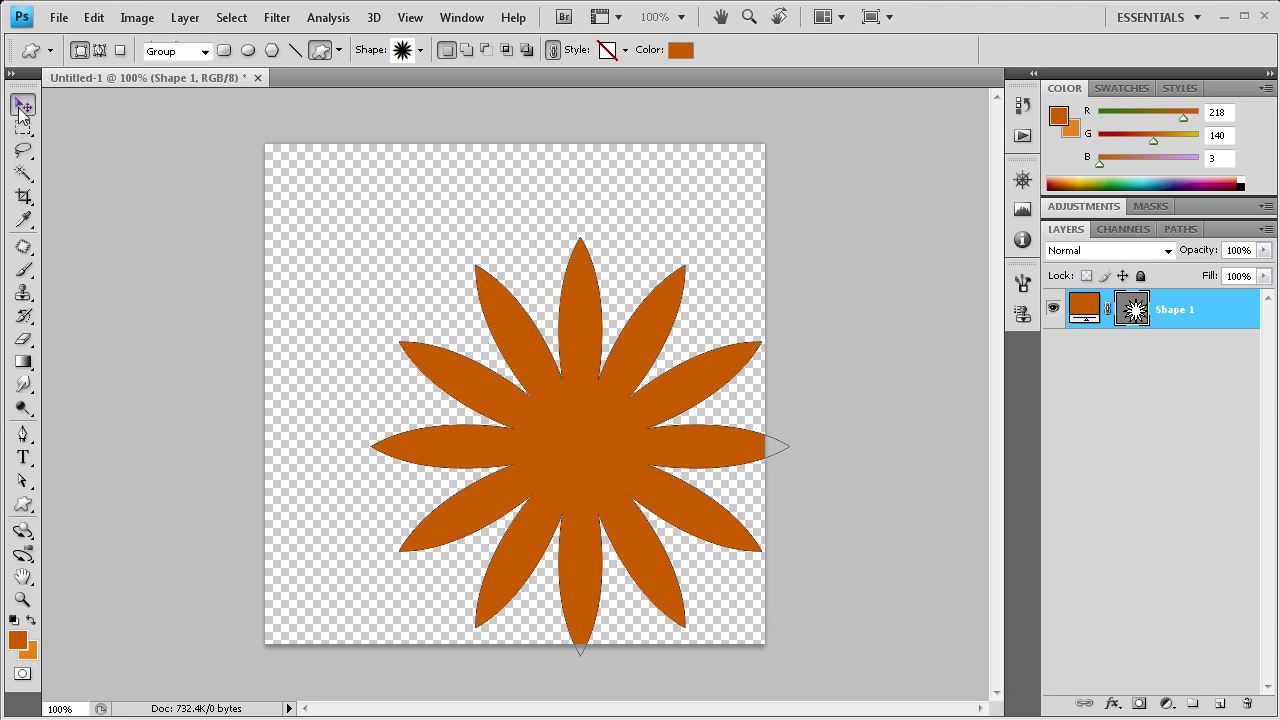
click(228, 18)
click(232, 40)
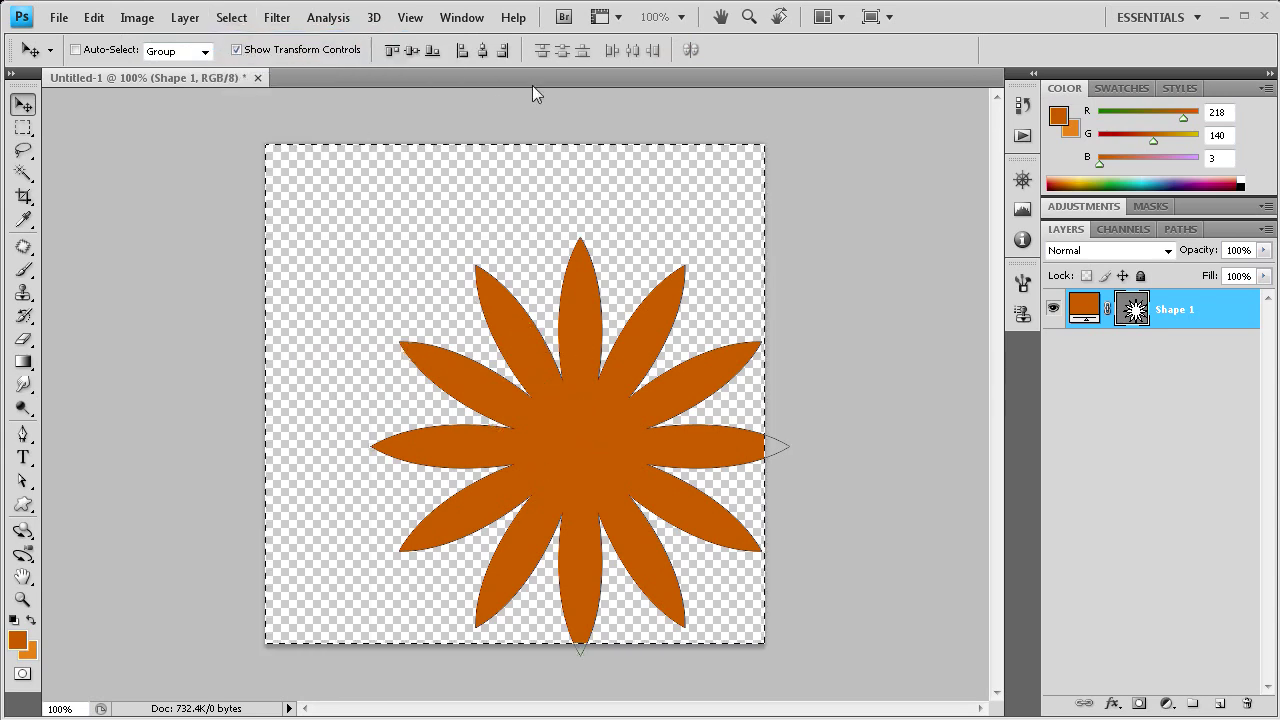
click(413, 52)
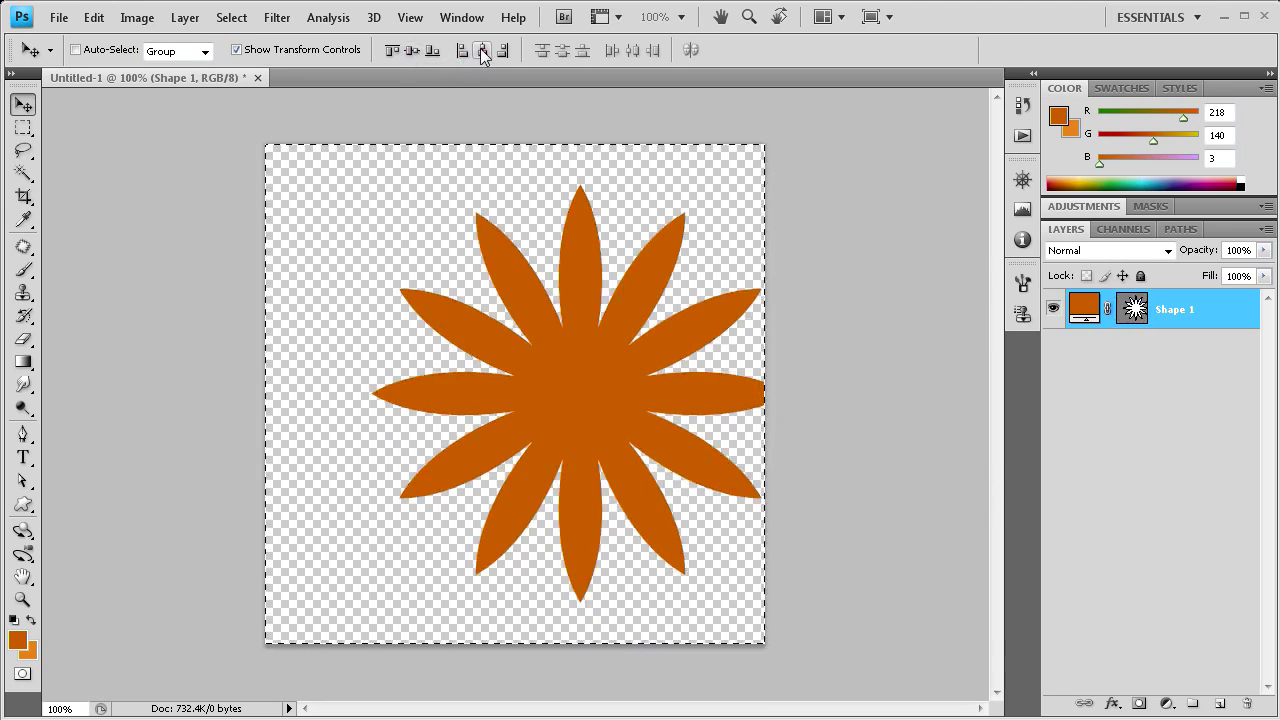
click(481, 50)
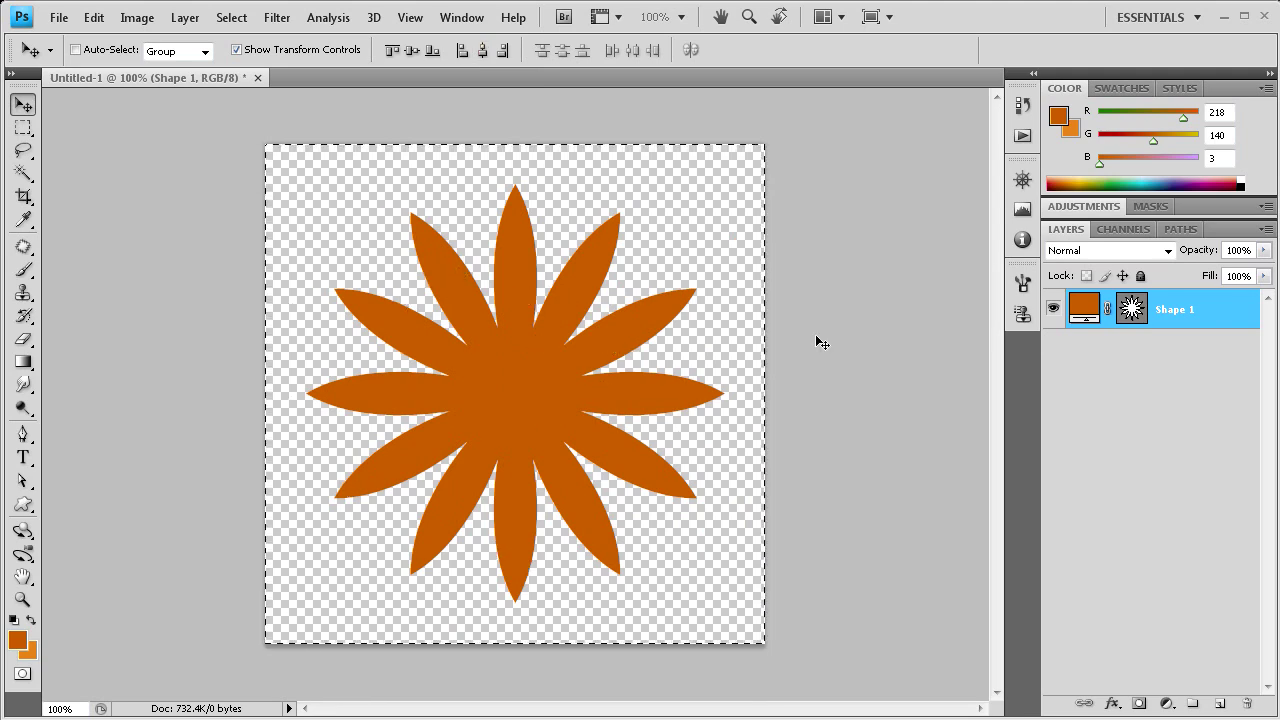
click(23, 127)
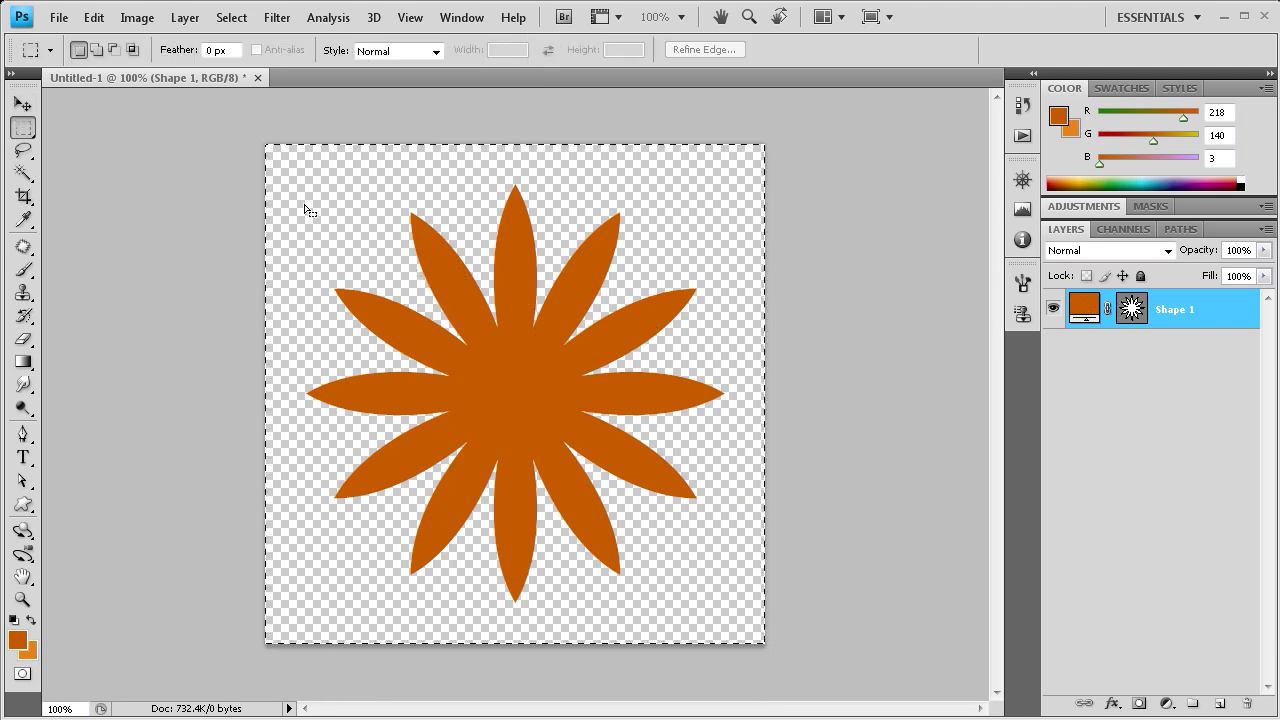
key(ctrl+d)
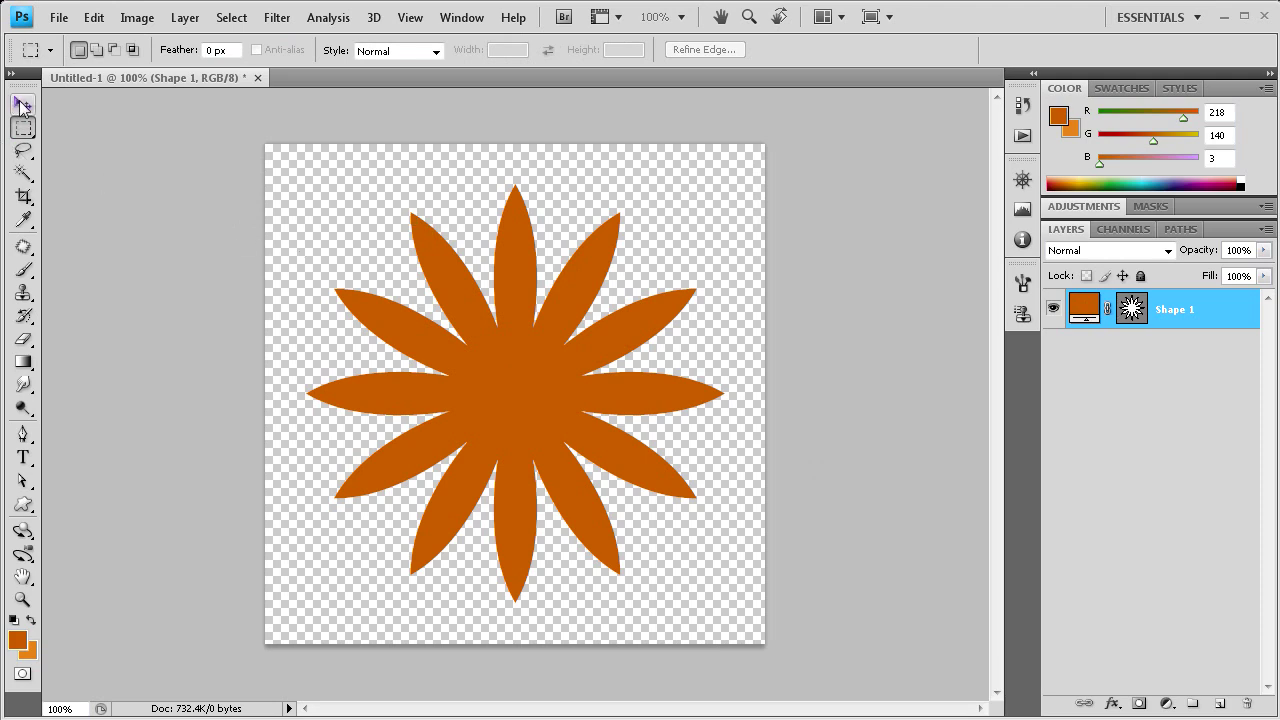
click(22, 104)
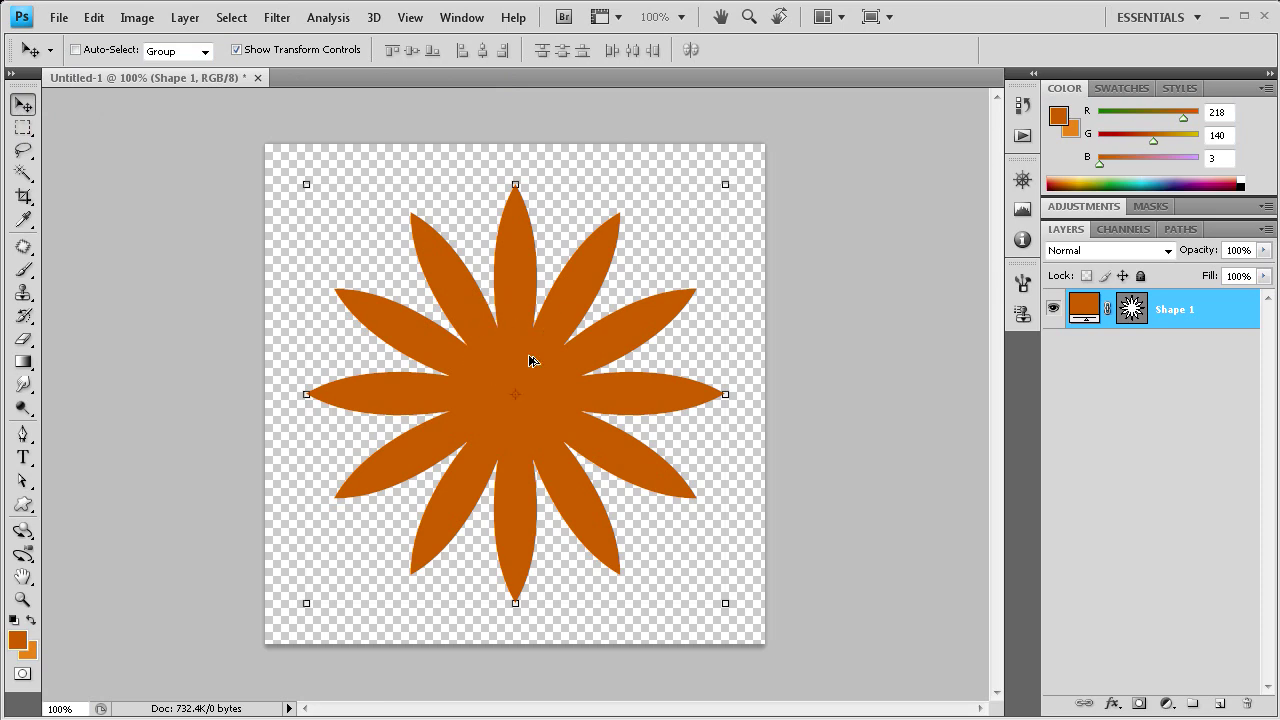
Step: Scale the starburst up to about 172% so its petals overflow every canvas edge
drag(729, 186, 877, 36)
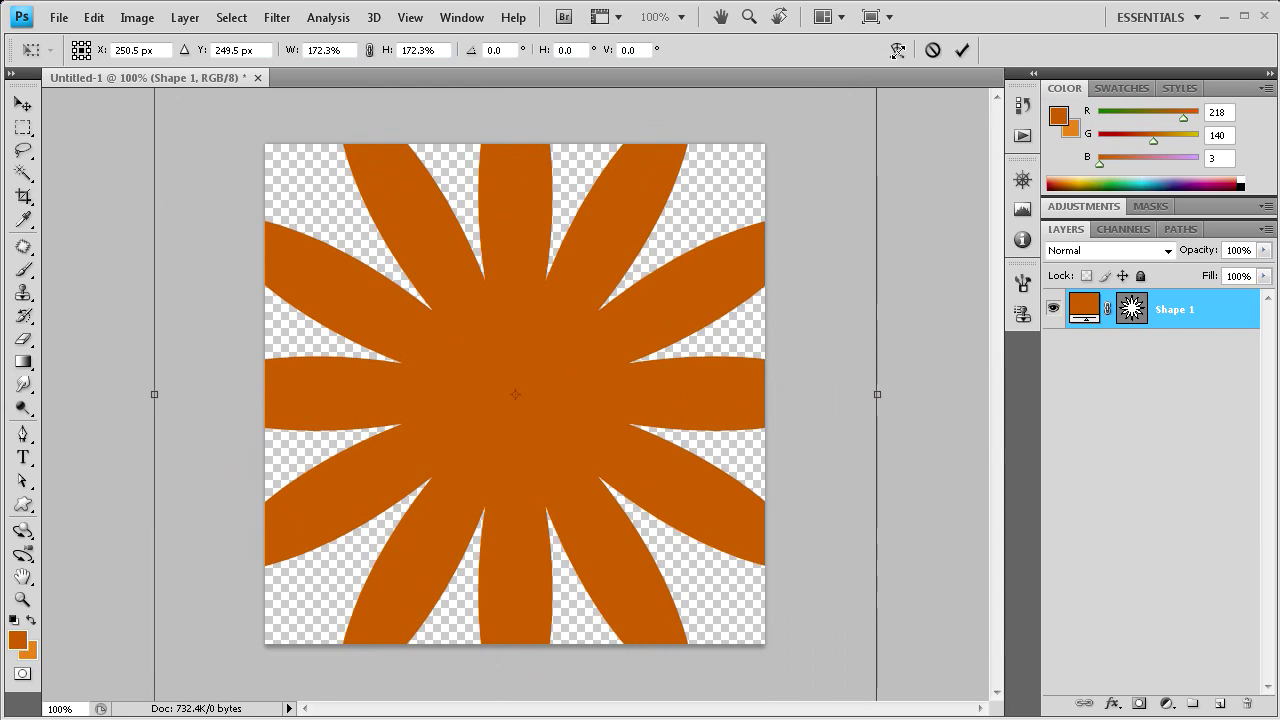
click(960, 50)
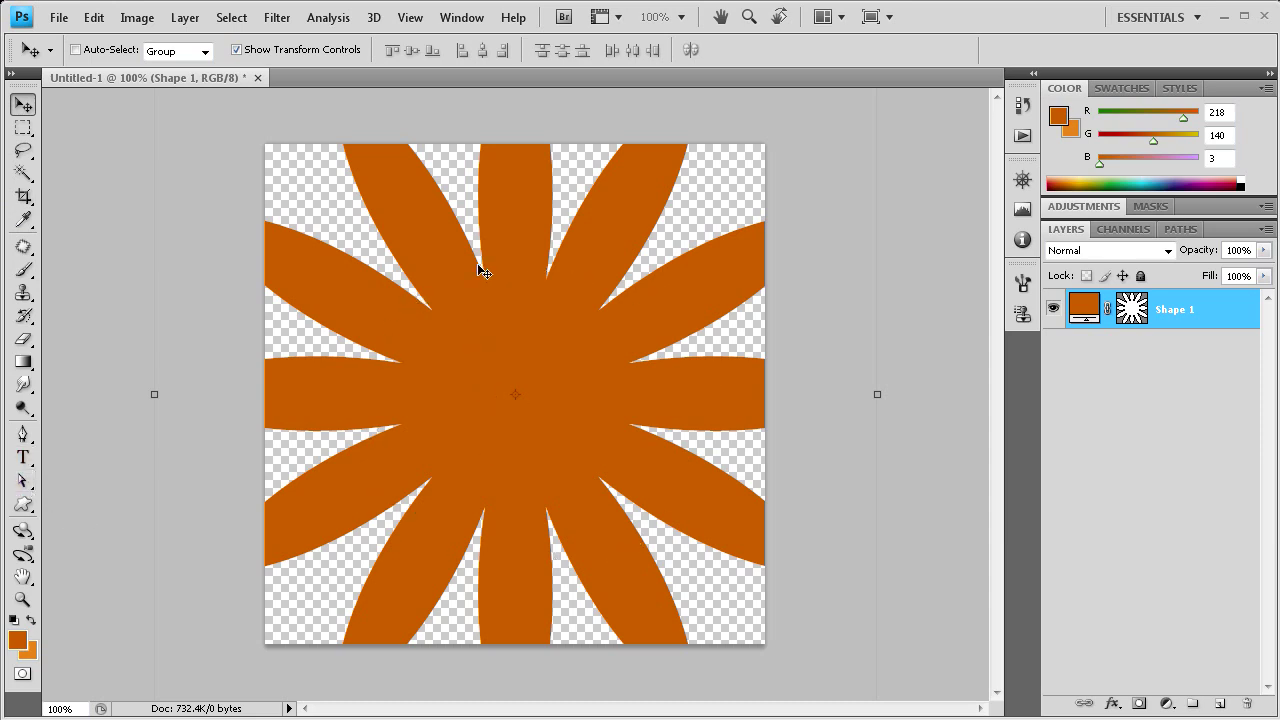
Step: Marquee-select the starburst's inner anchor points with Direct Selection and start Free Transform Points
click(24, 481)
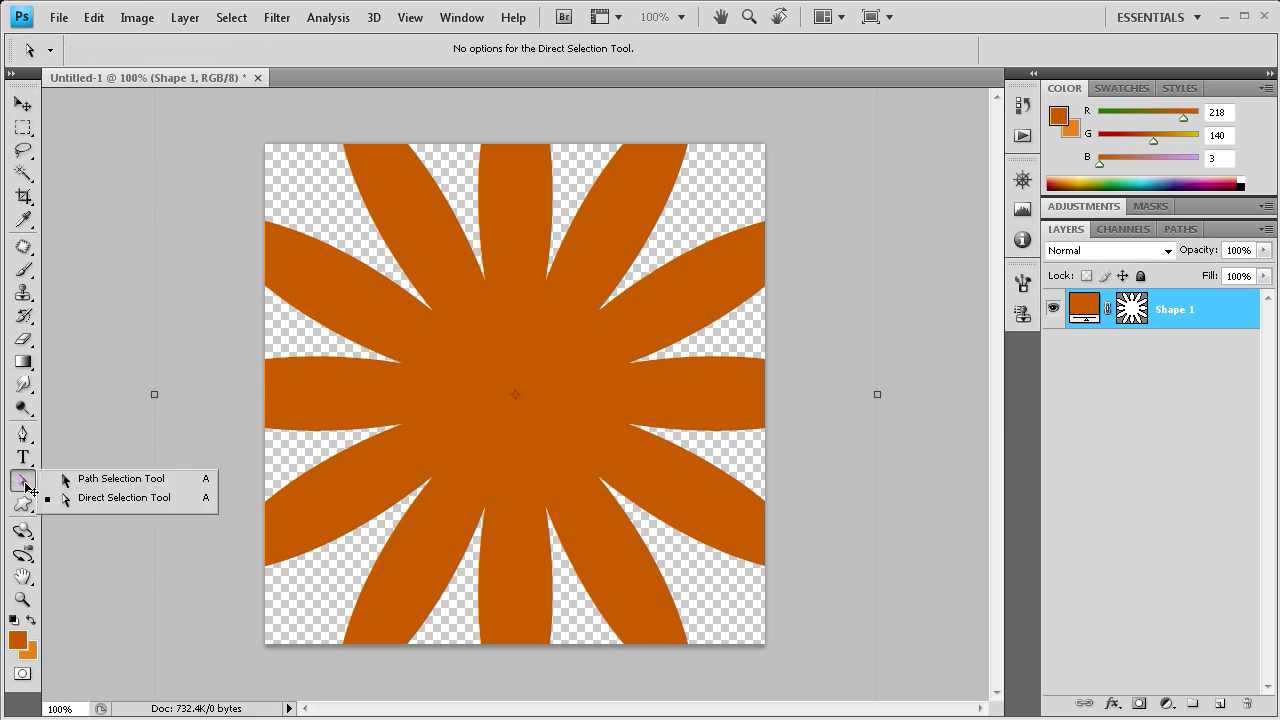
click(100, 505)
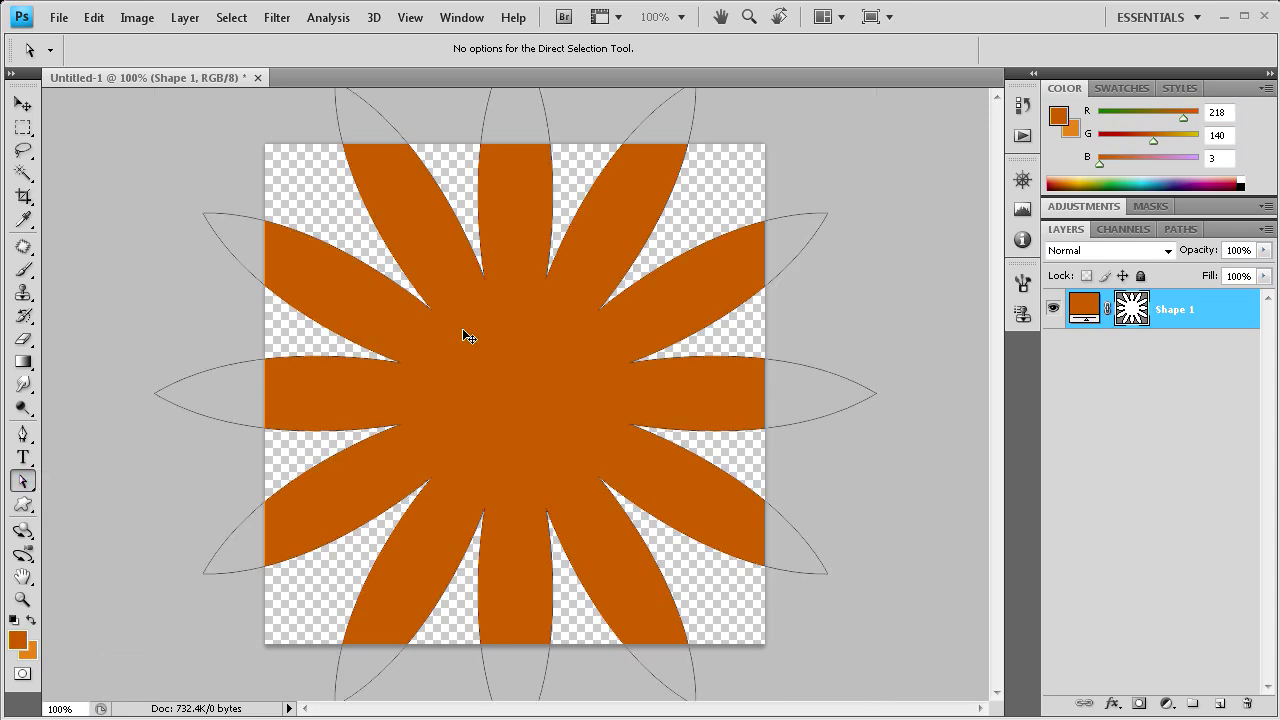
click(430, 307)
drag(354, 237, 704, 568)
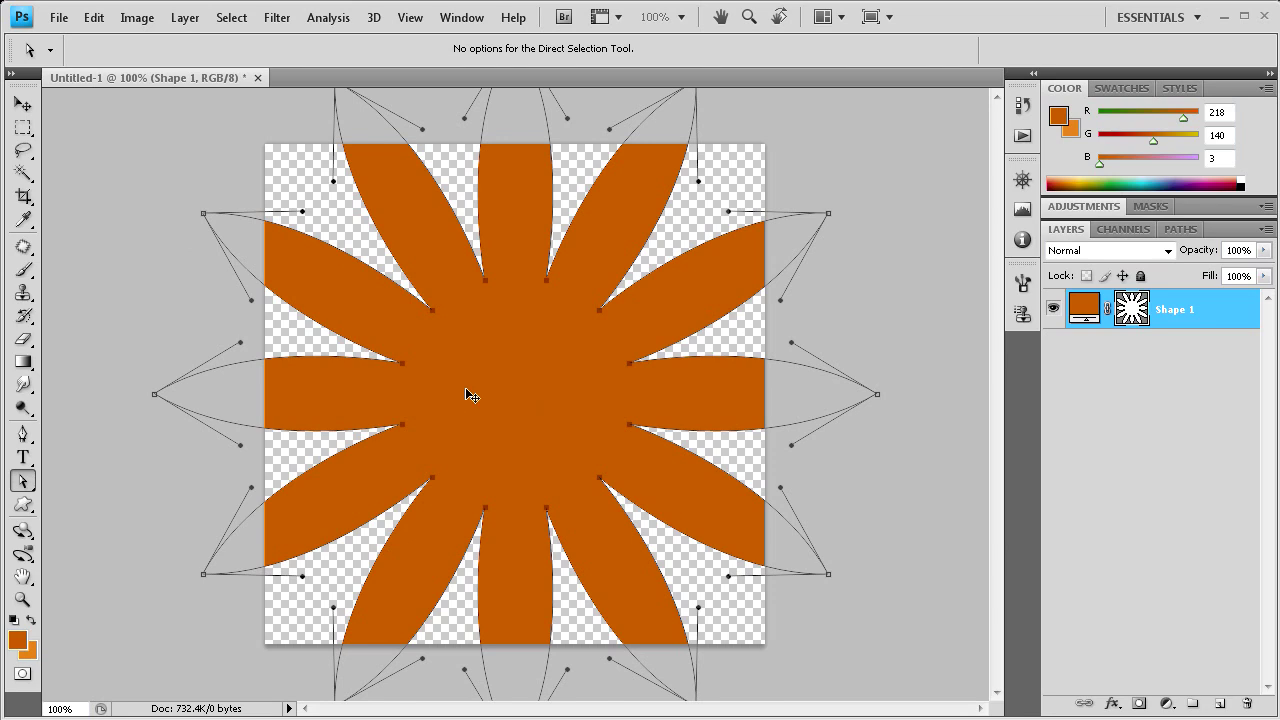
click(94, 19)
click(207, 371)
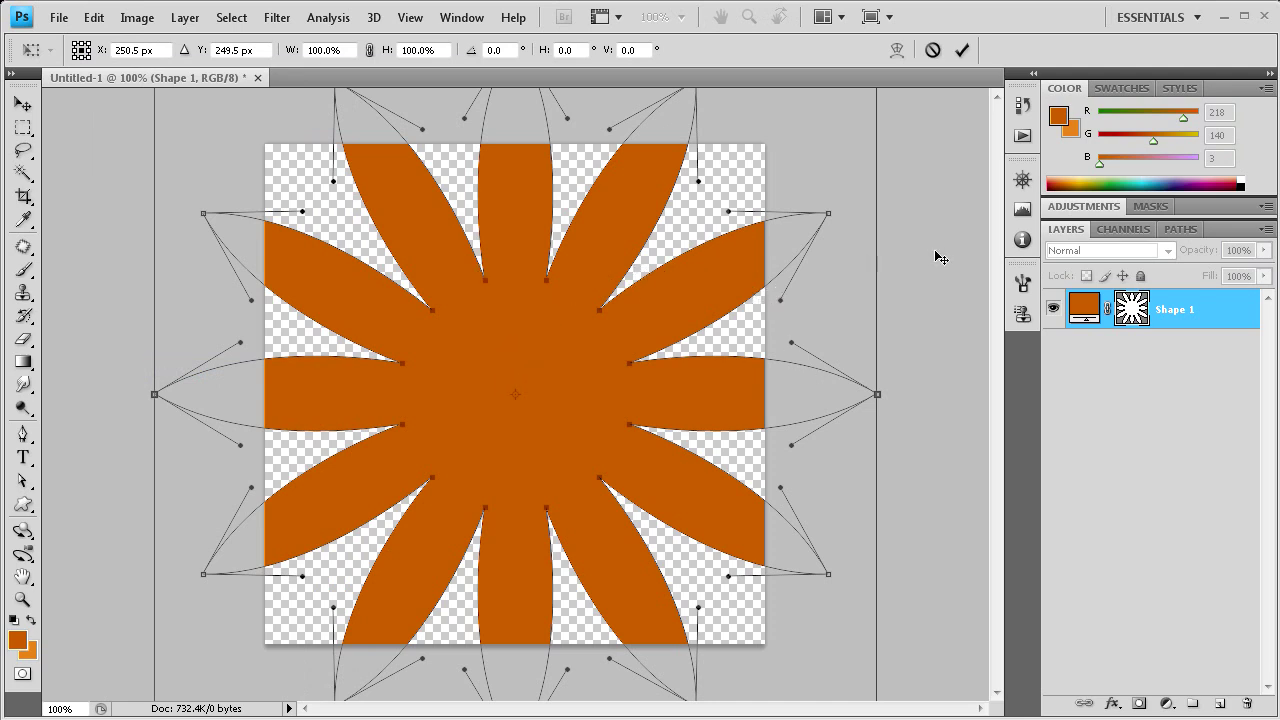
Step: Scale the inner points proportionally to about -0.2% around the centre, turning petals into thin rays
scroll(941, 238, down, 3)
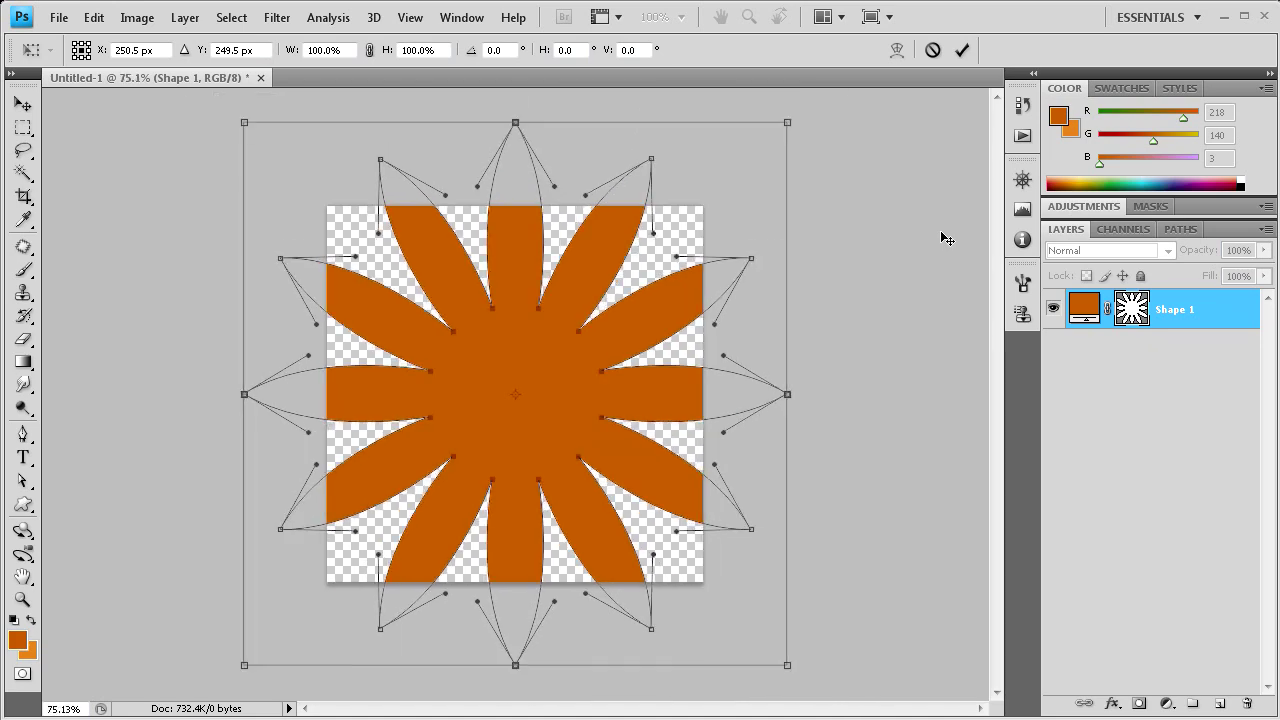
key(alt)
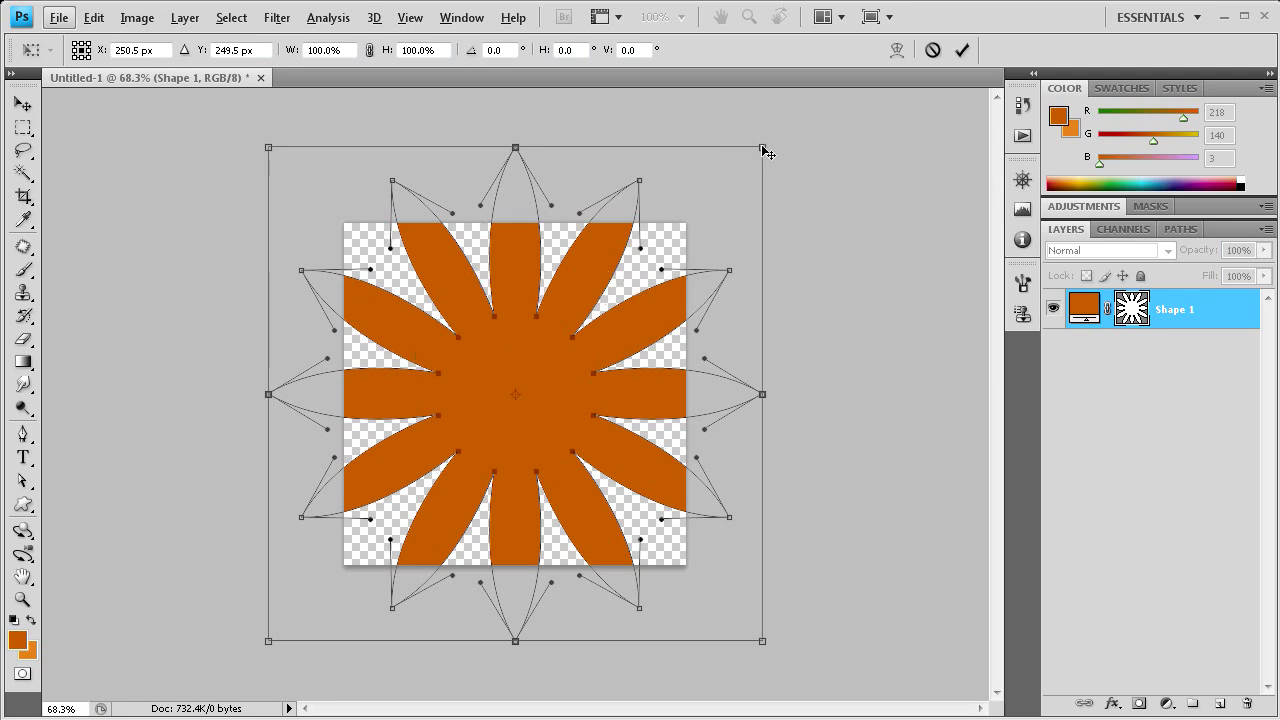
drag(763, 150, 578, 332)
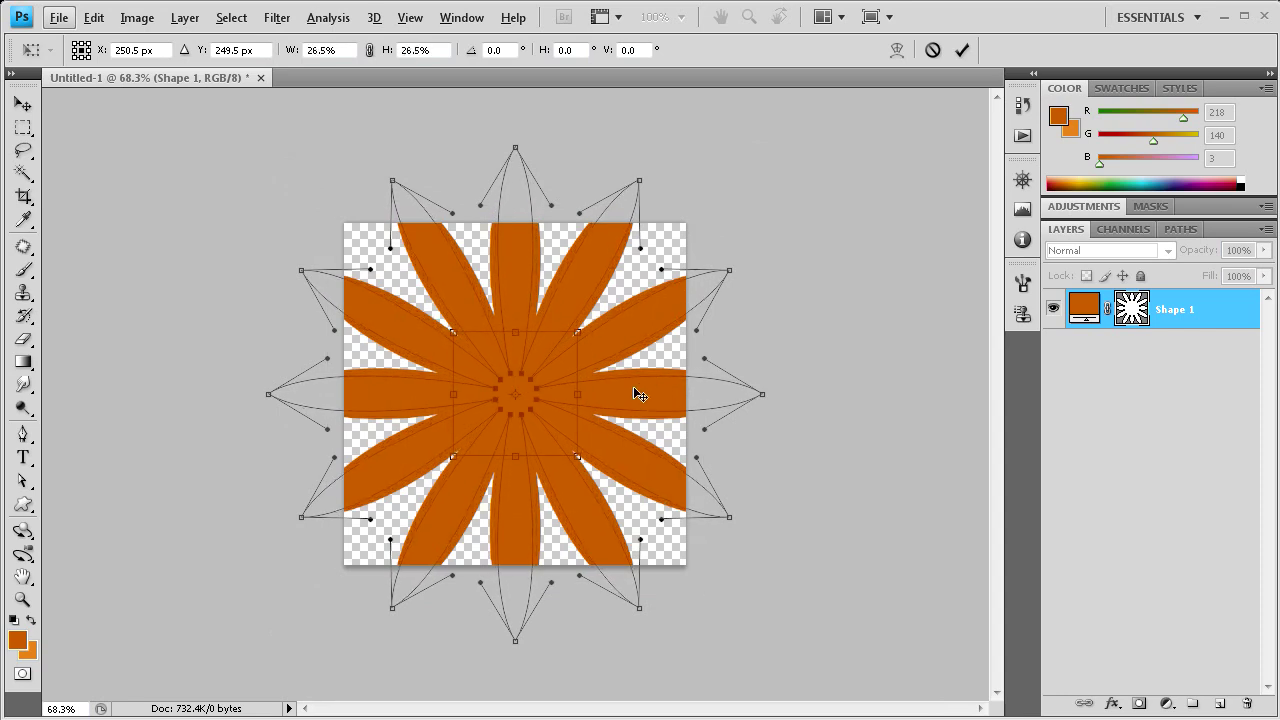
drag(638, 394, 605, 474)
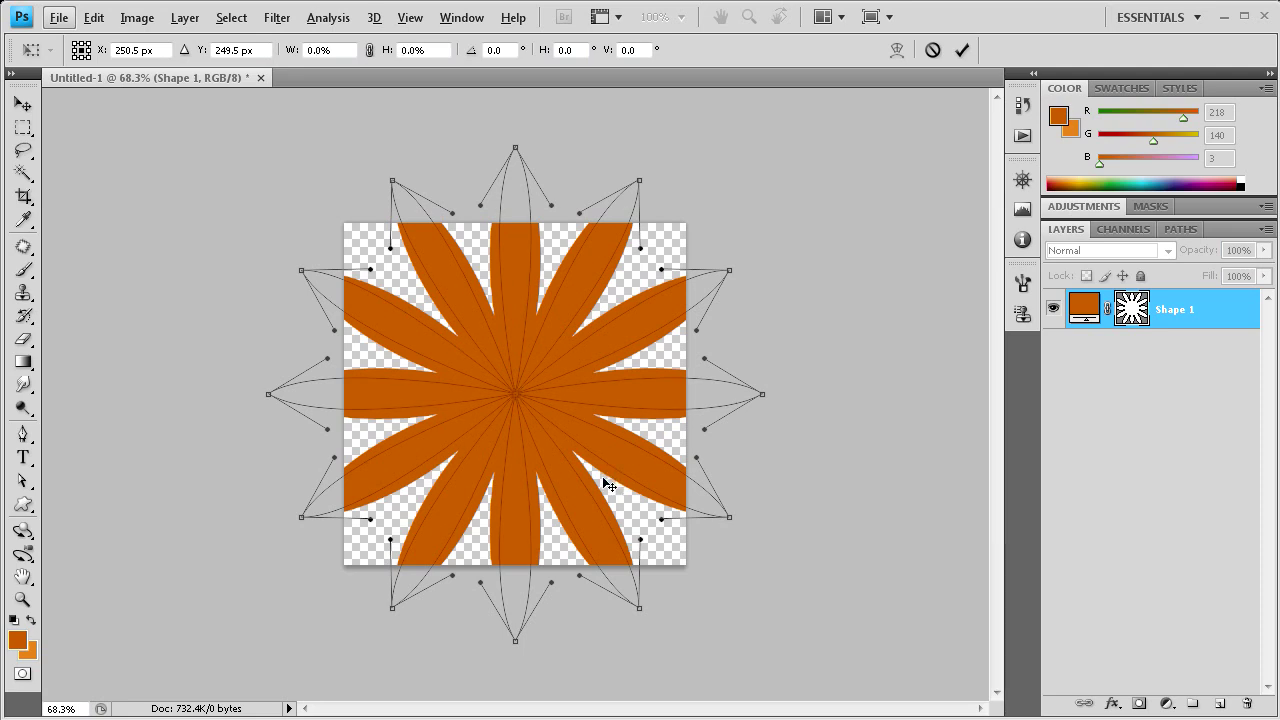
drag(604, 484, 603, 486)
drag(606, 485, 604, 478)
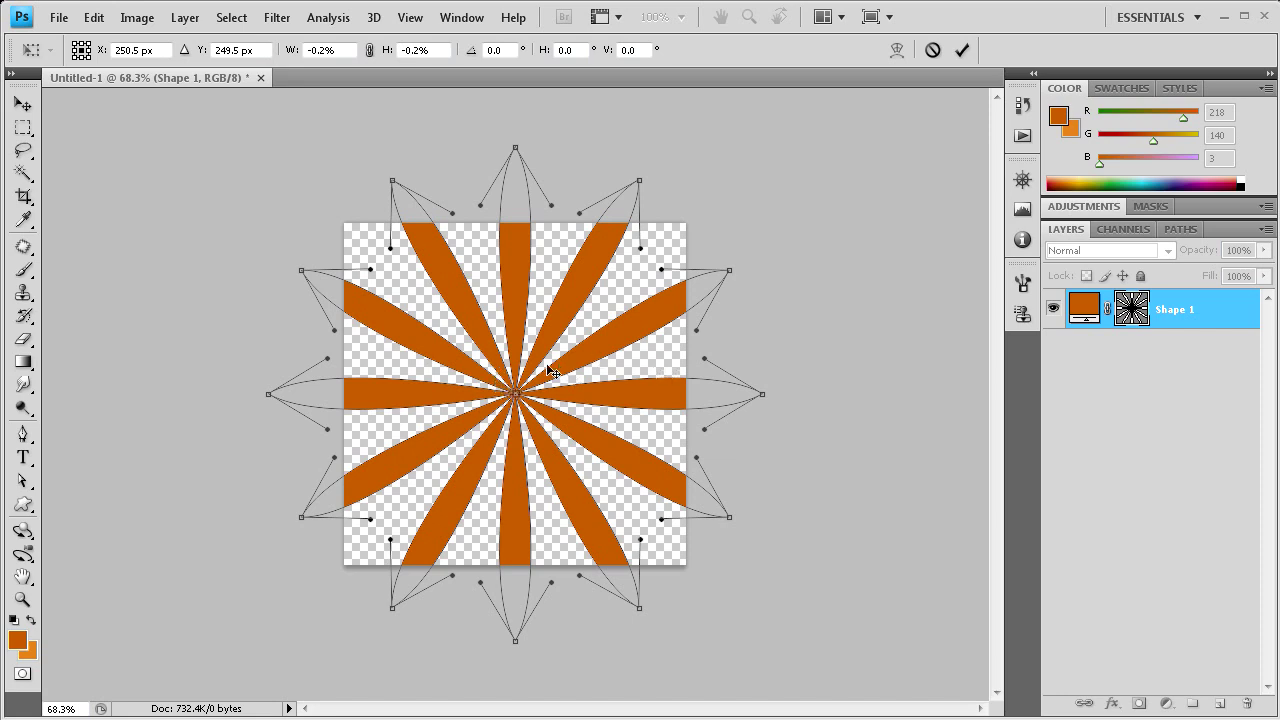
click(962, 49)
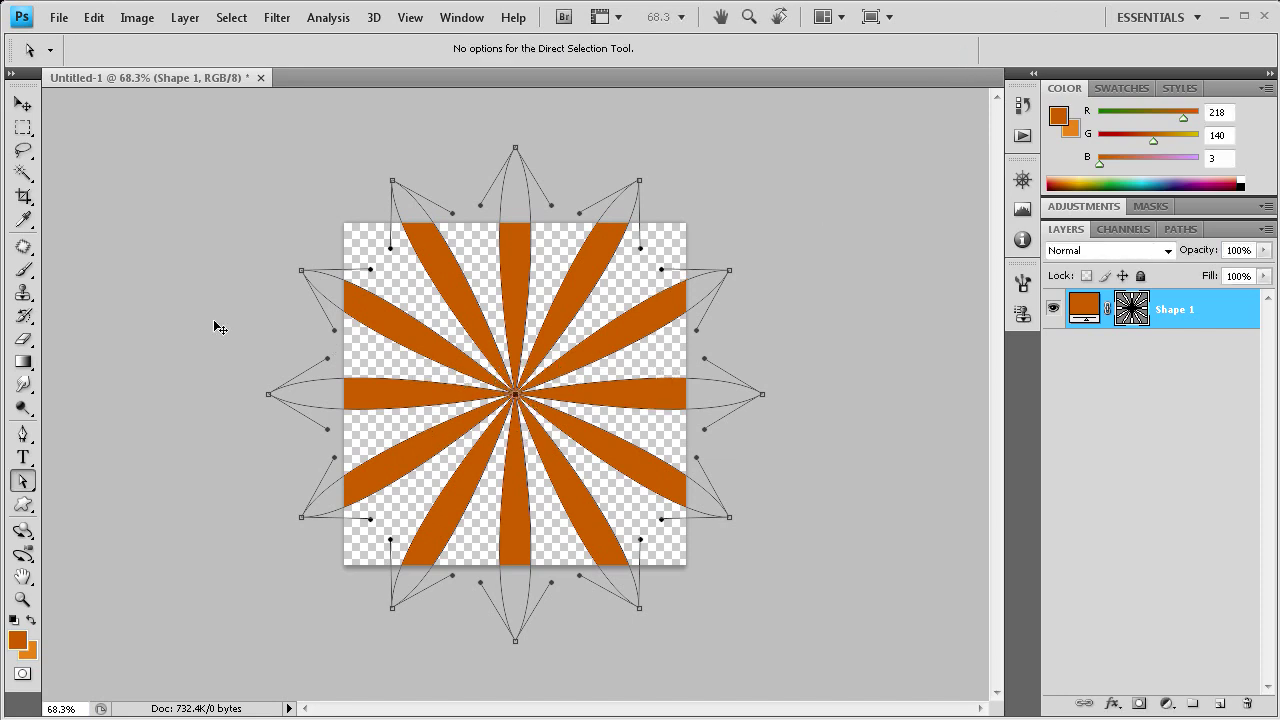
Step: Hide the path outline and enlarge the sunburst to 201.2% from its centre
click(24, 106)
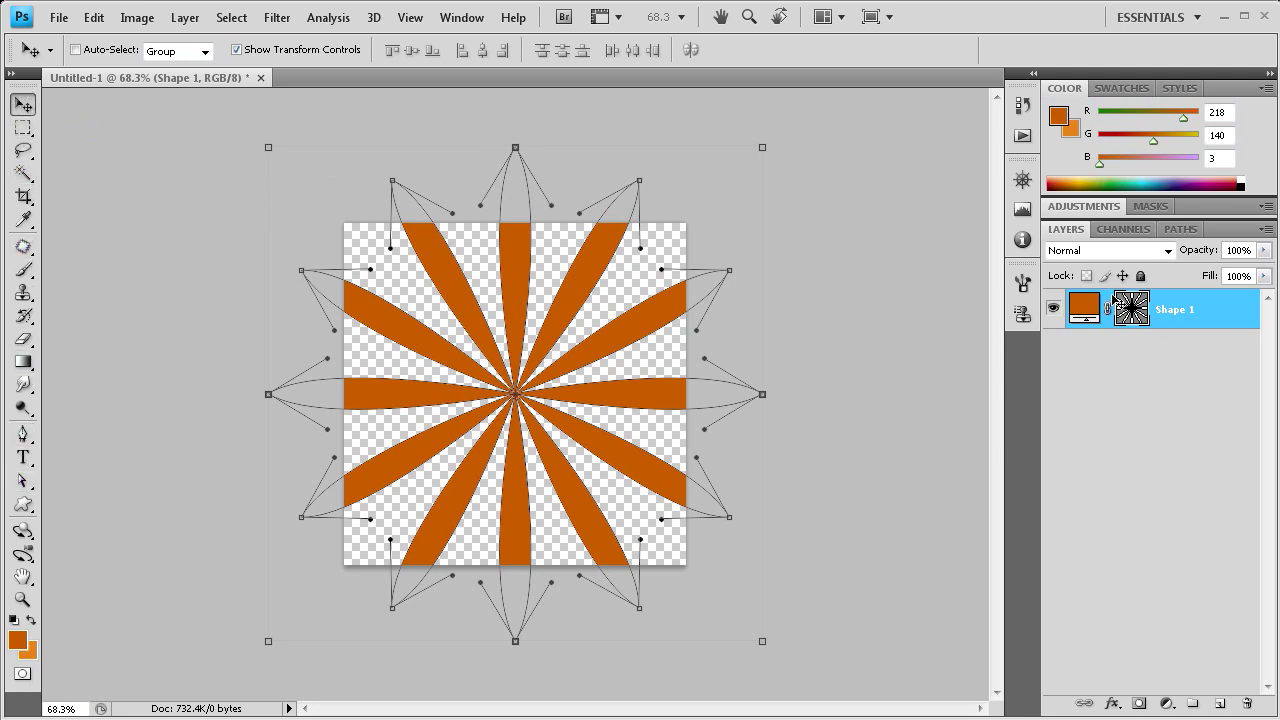
click(1150, 315)
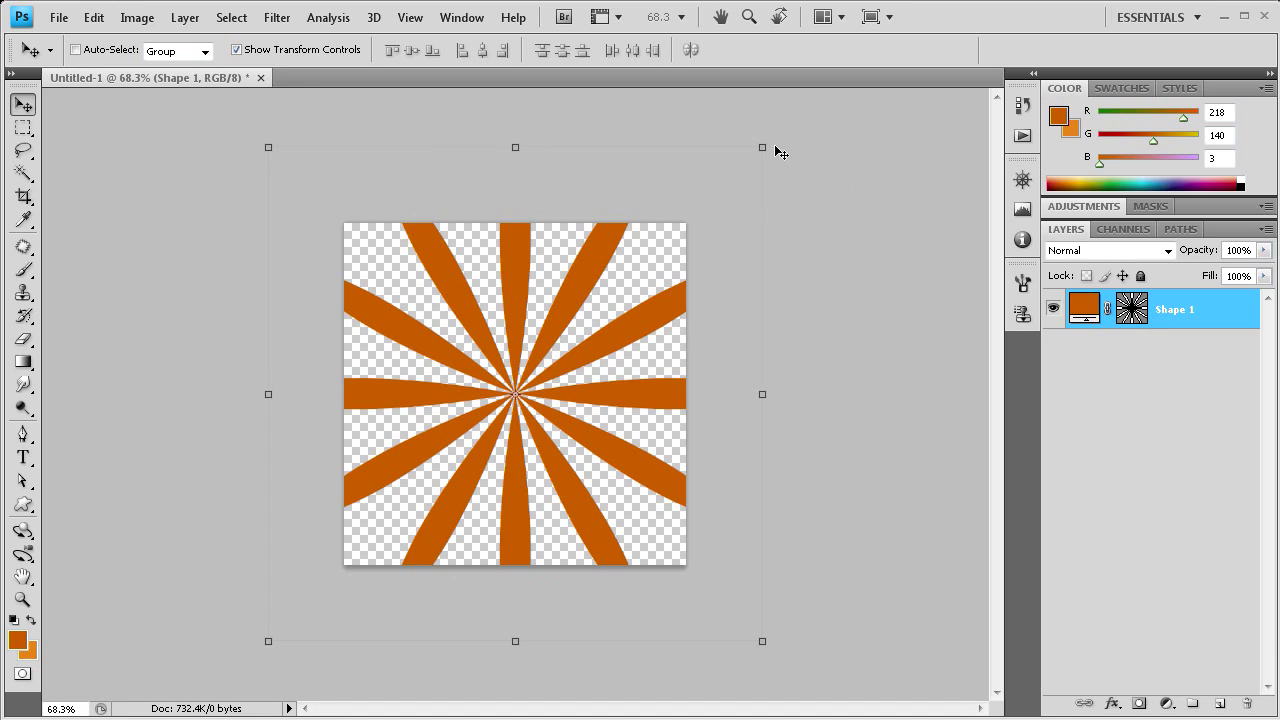
drag(762, 148, 808, 101)
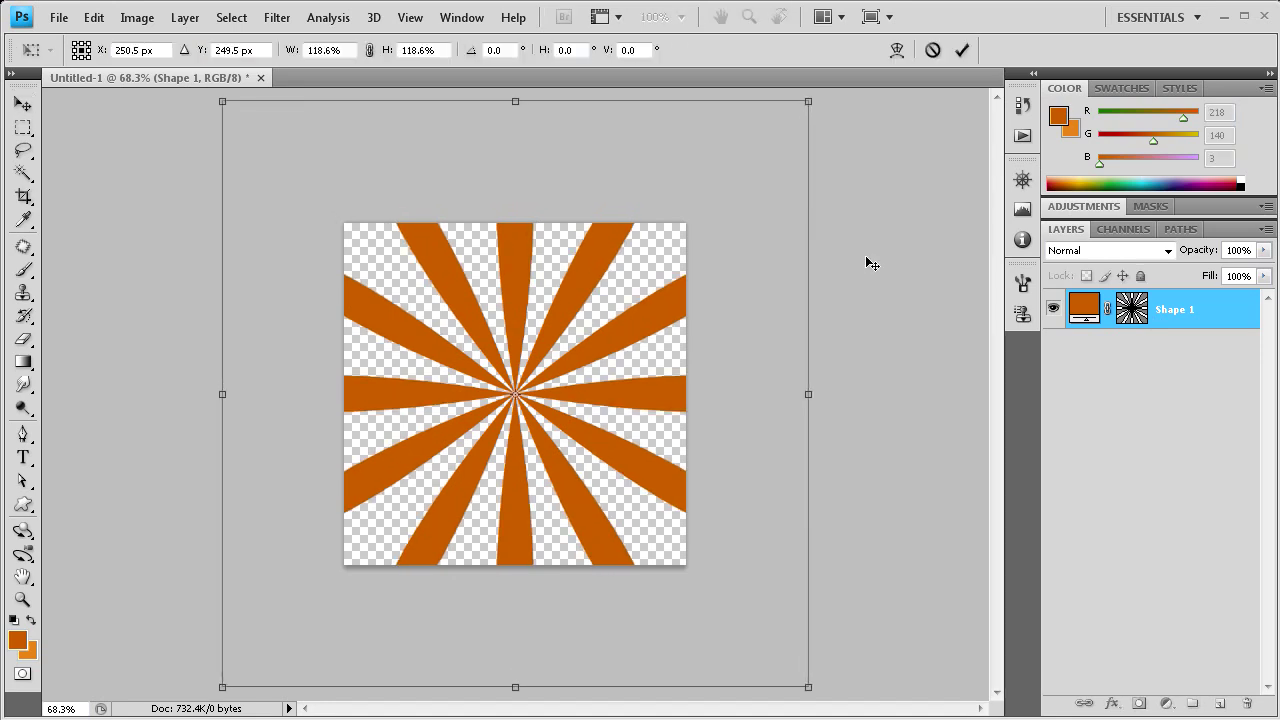
scroll(938, 352, down, 3)
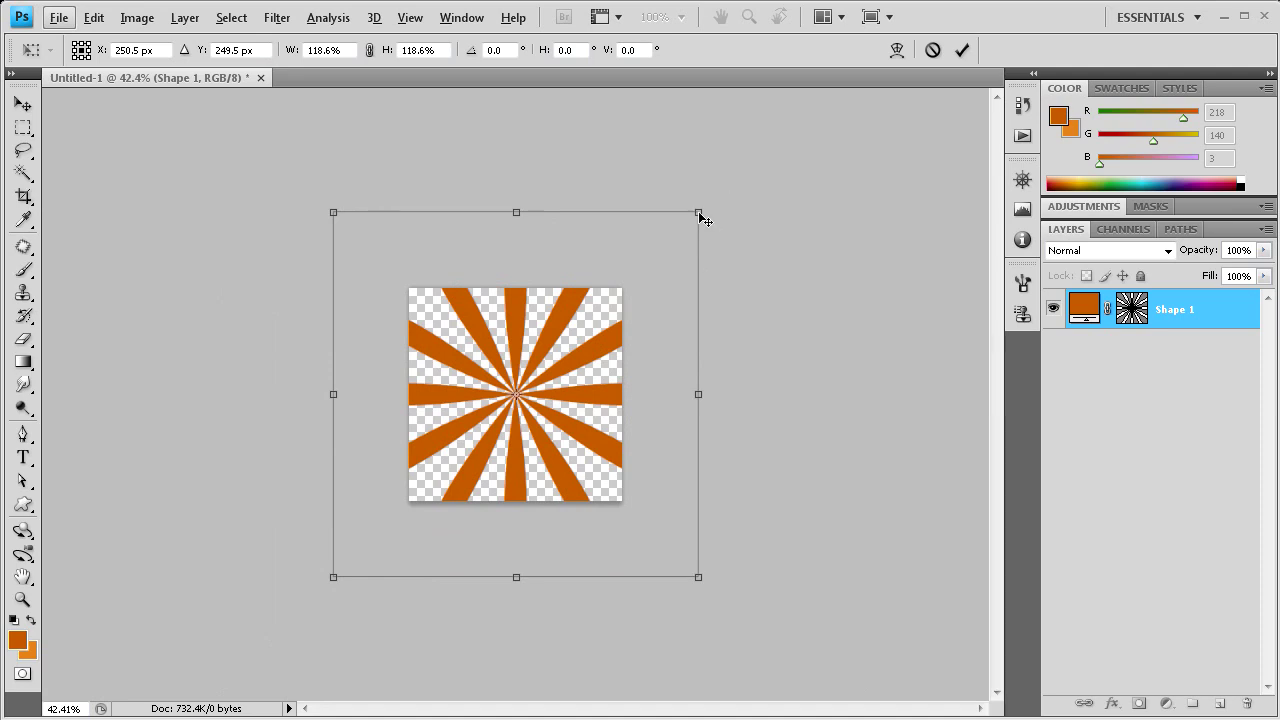
drag(702, 216, 814, 118)
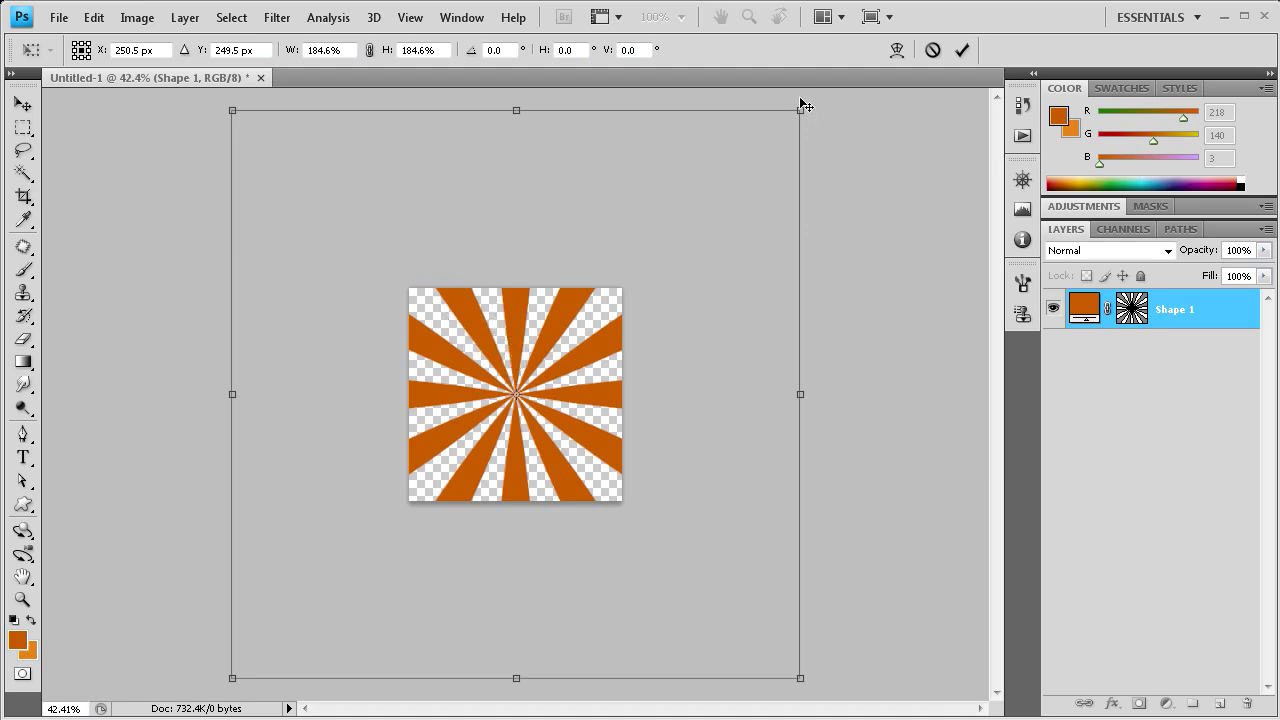
drag(803, 112, 827, 86)
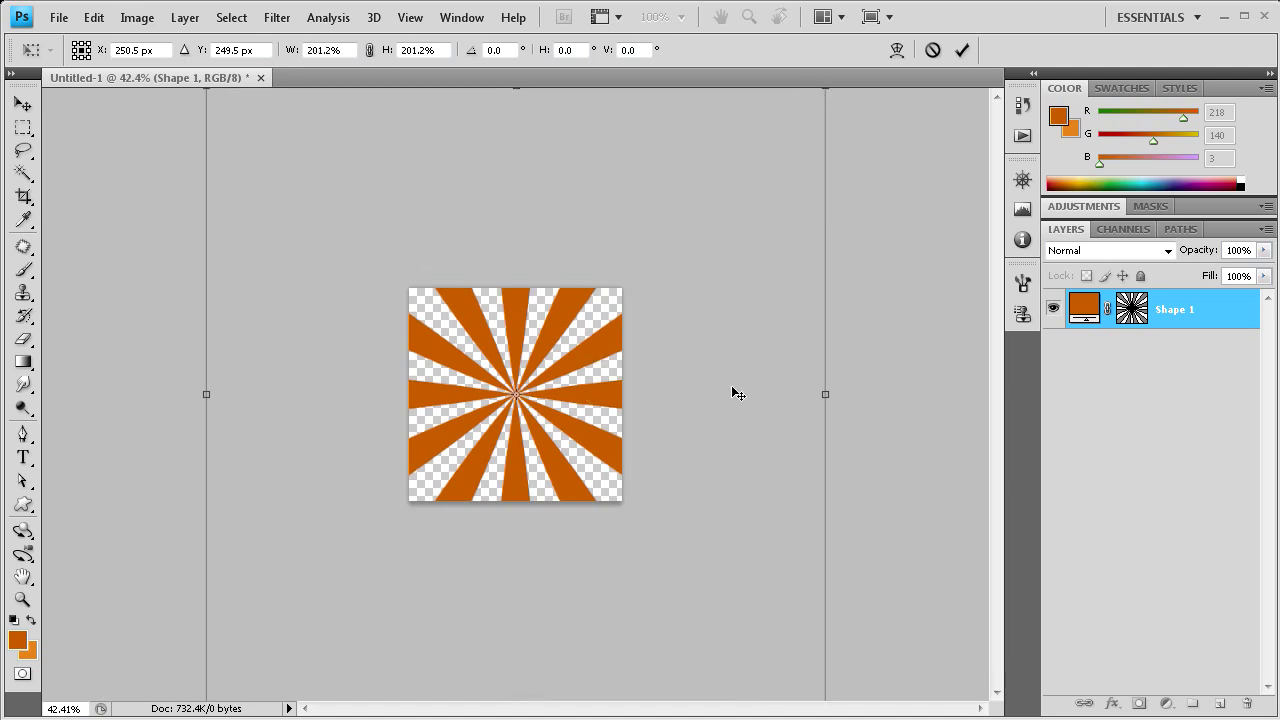
click(962, 50)
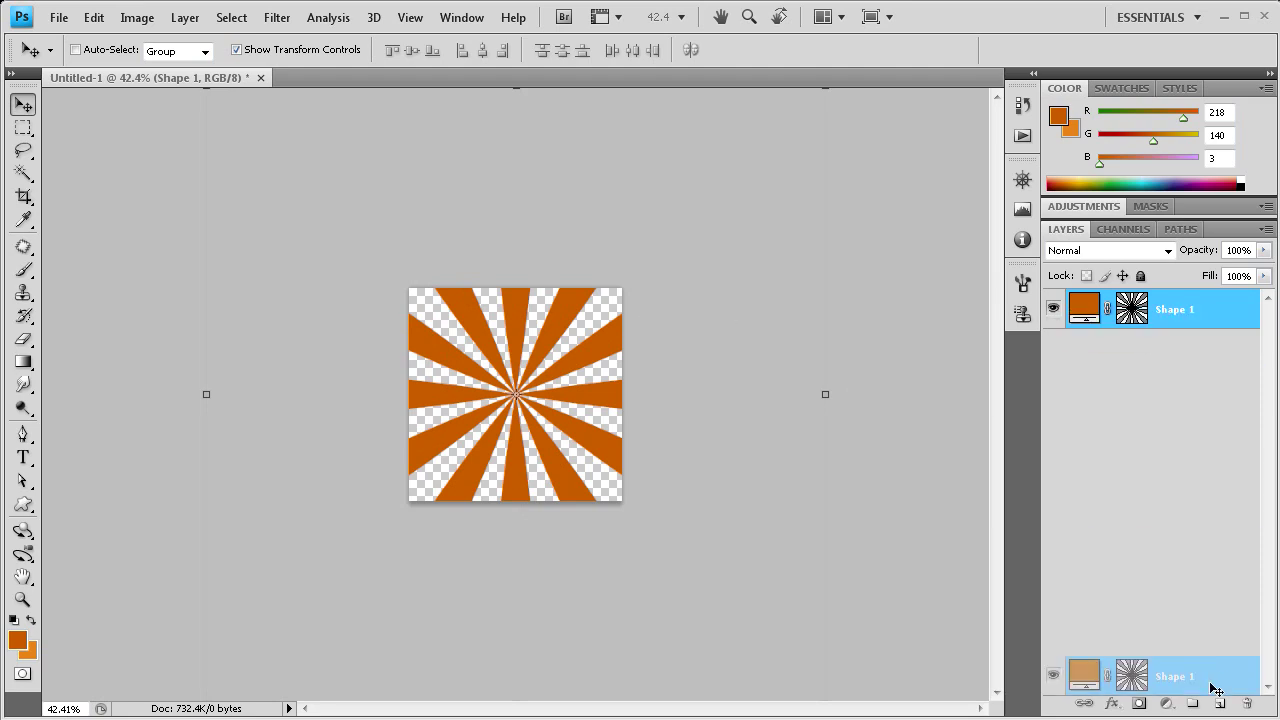
Step: Duplicate Shape 1 and fill the copy with the lighter orange #f9b134
drag(1214, 688, 1219, 703)
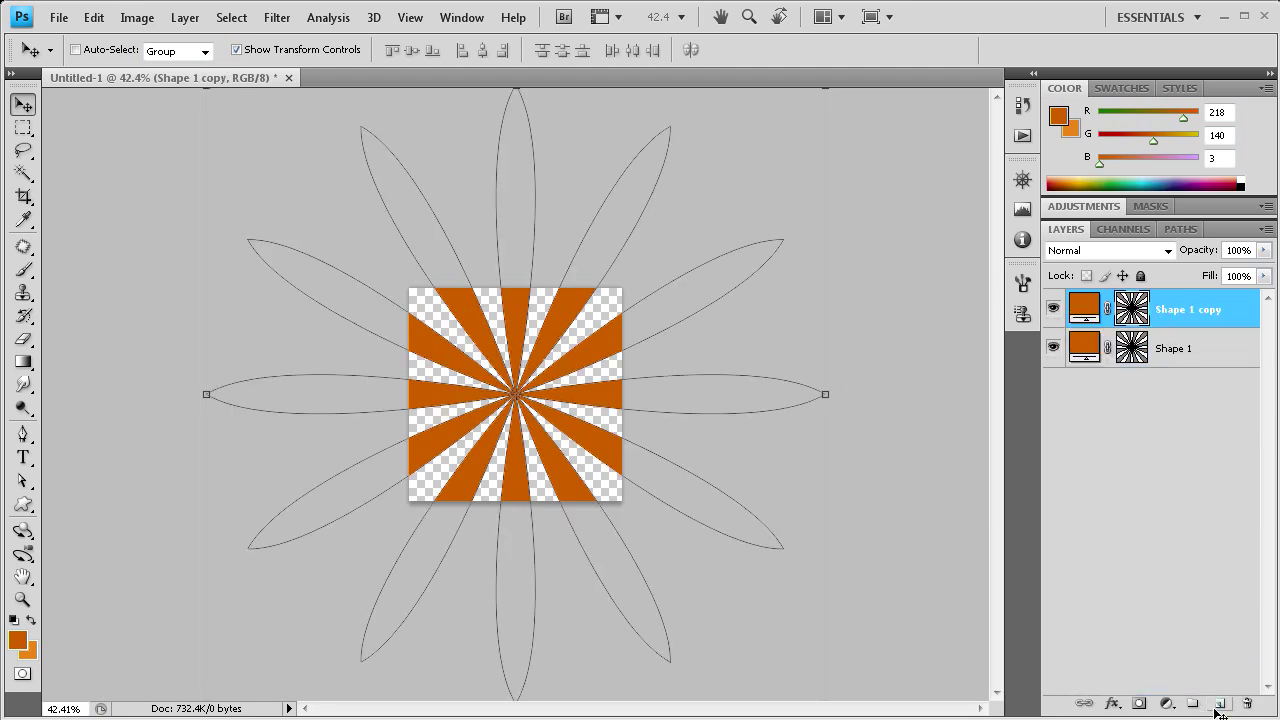
double_click(1084, 309)
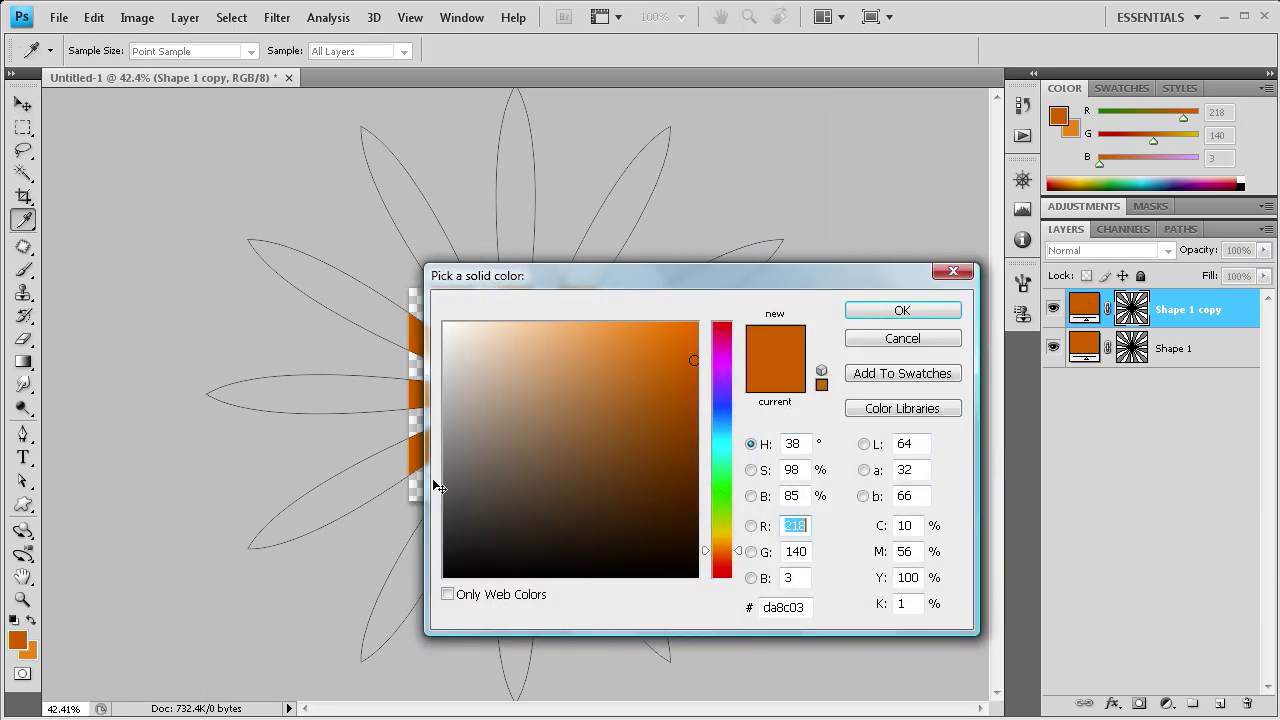
click(35, 660)
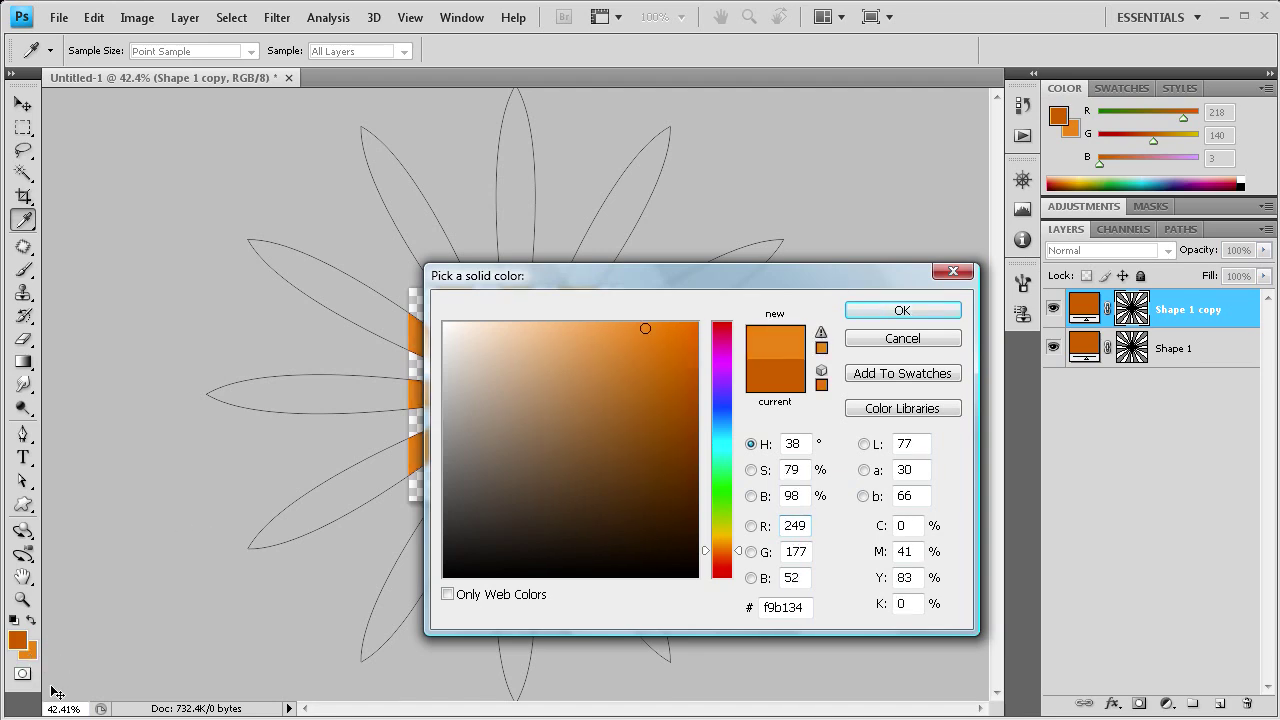
click(884, 321)
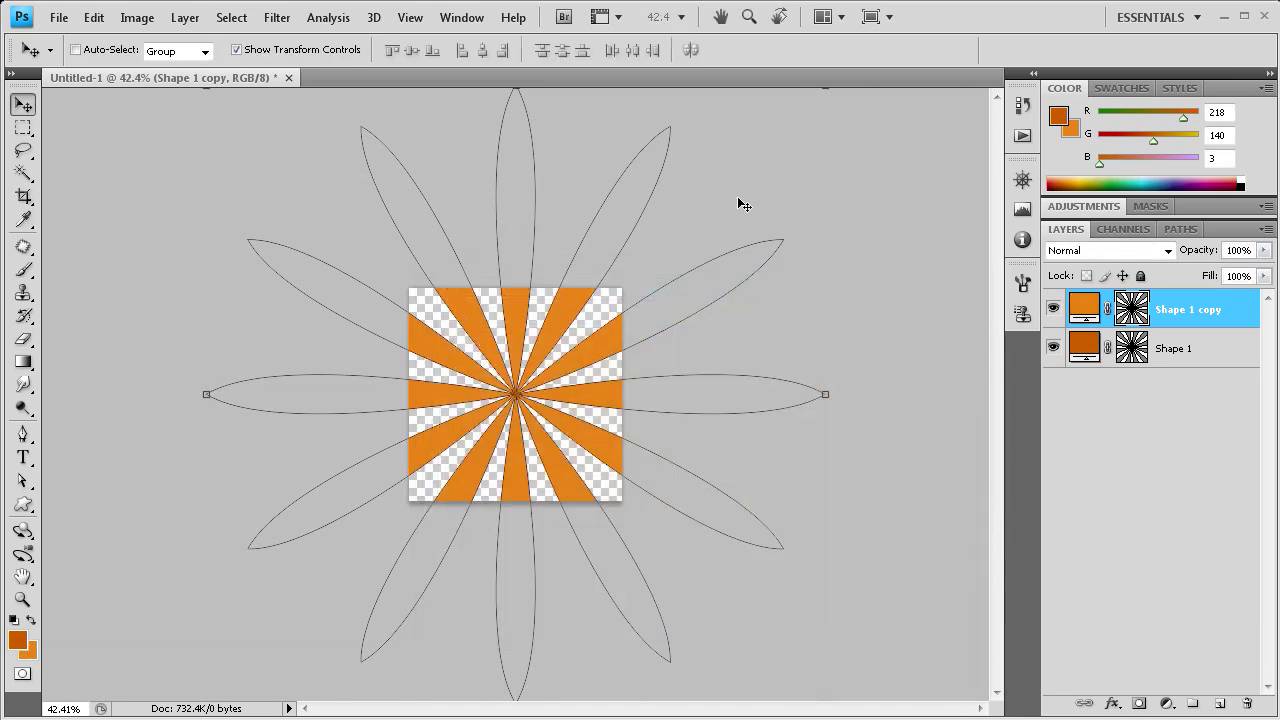
Step: Rotate the Shape 1 copy 15° so lighter rays fall between the darker ones, then zoom in
scroll(943, 242, down, 1)
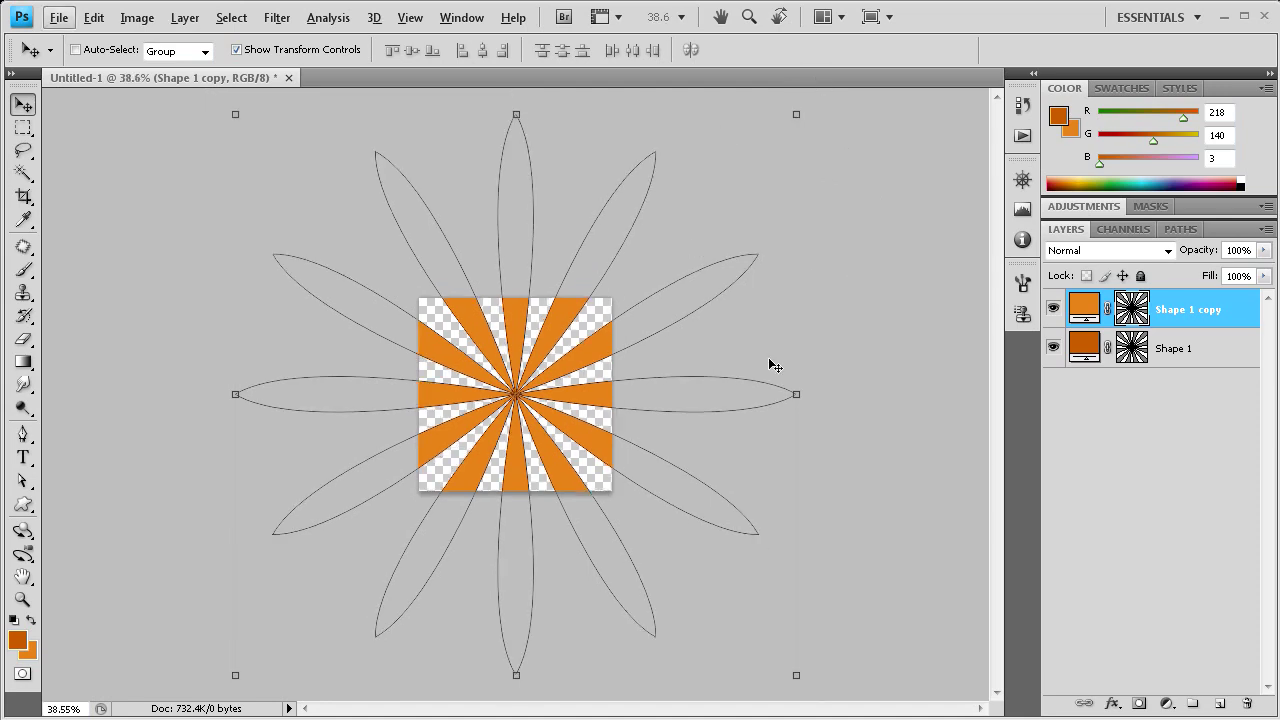
key(ctrl+t)
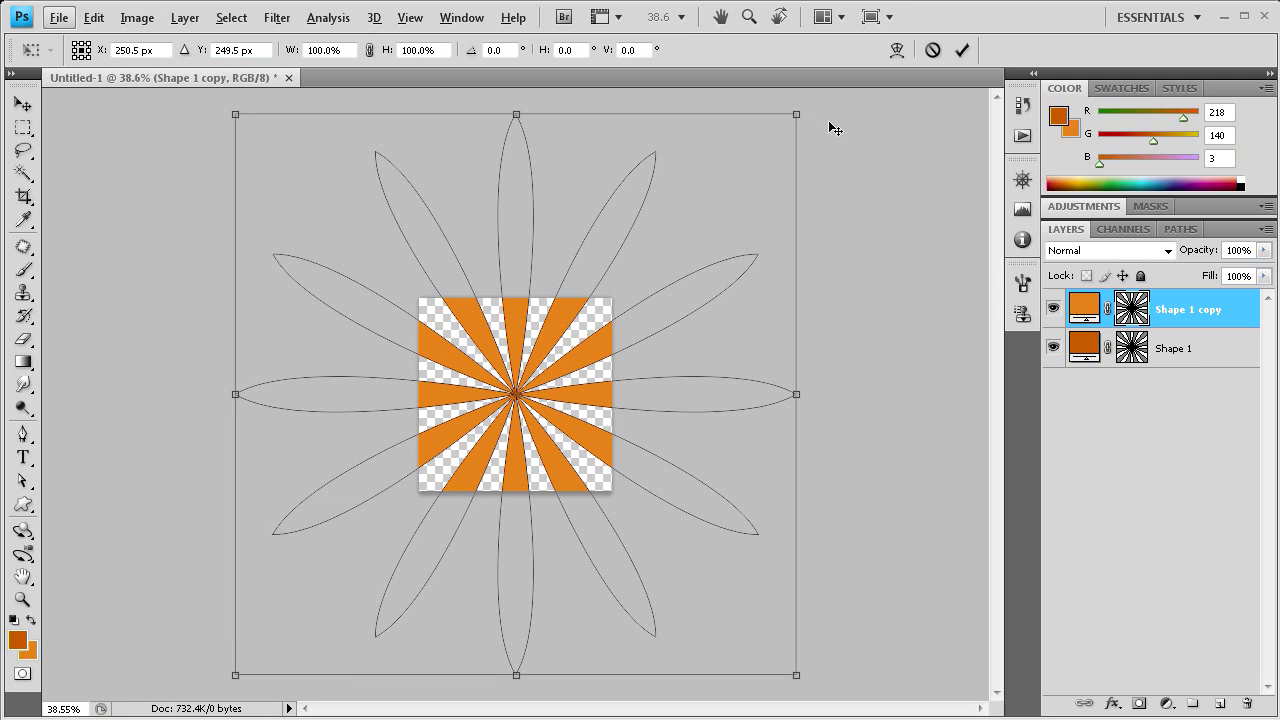
drag(829, 127, 856, 166)
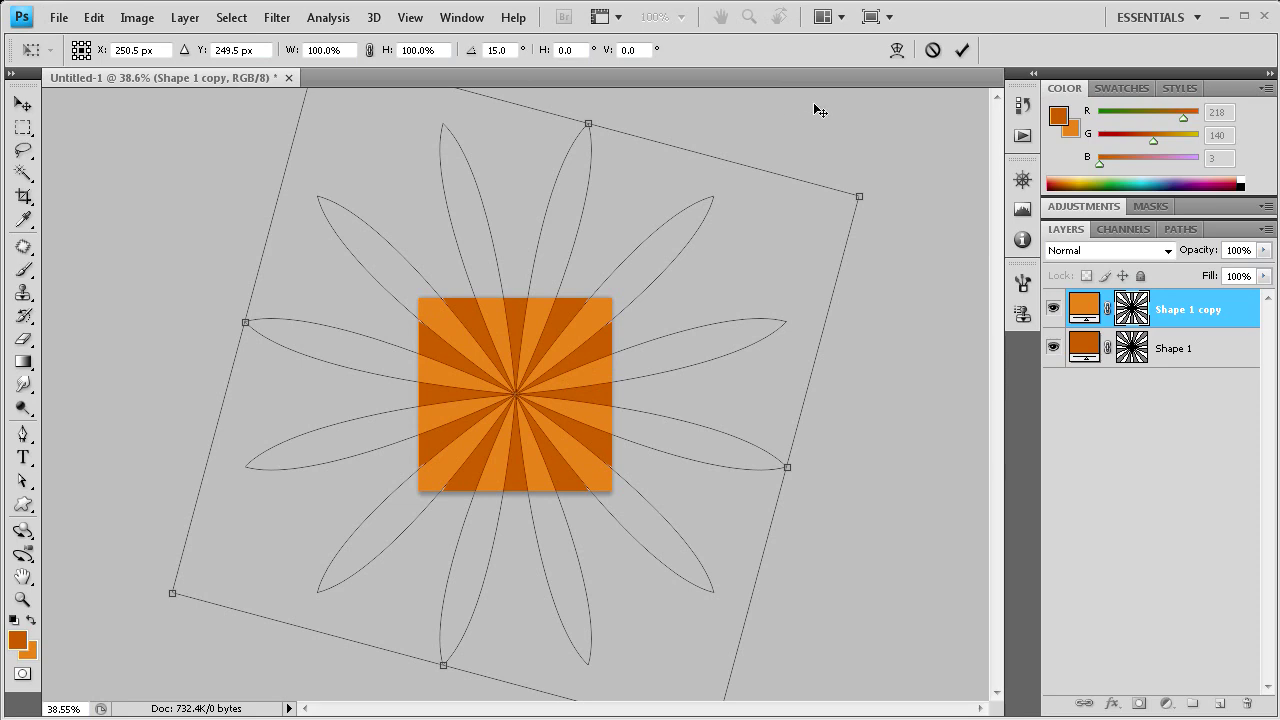
click(962, 50)
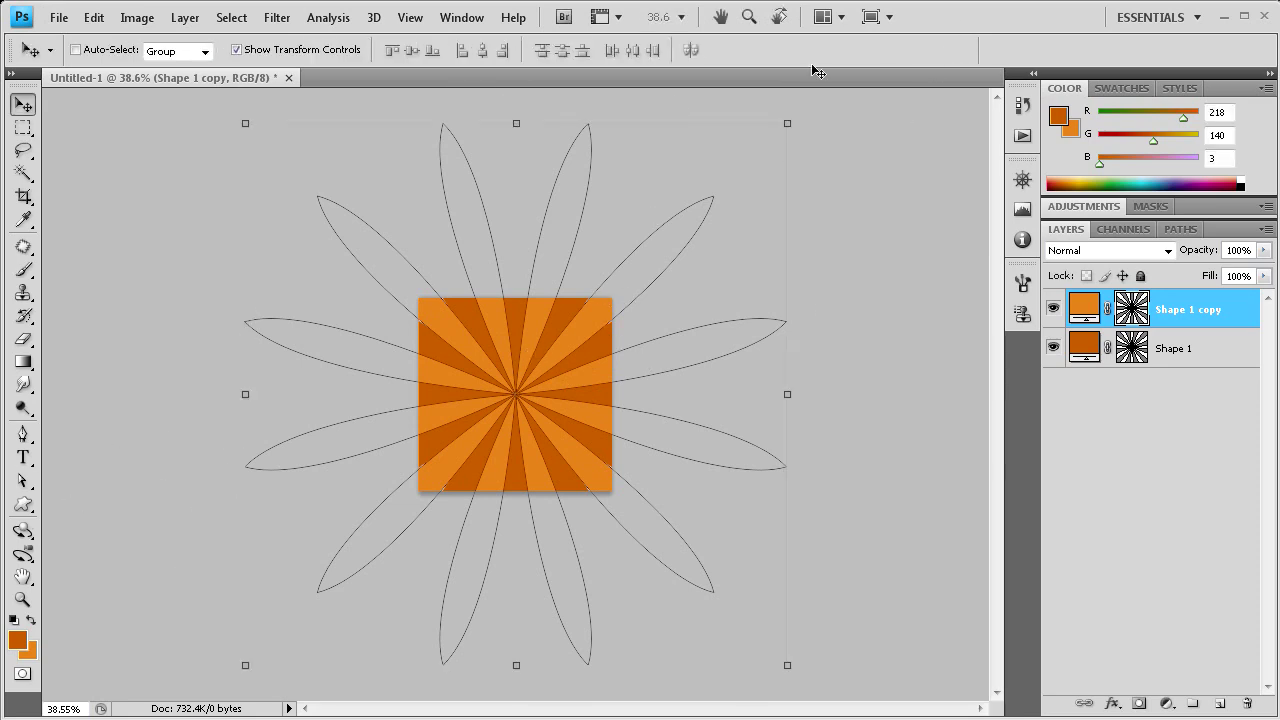
click(22, 599)
drag(535, 349, 846, 349)
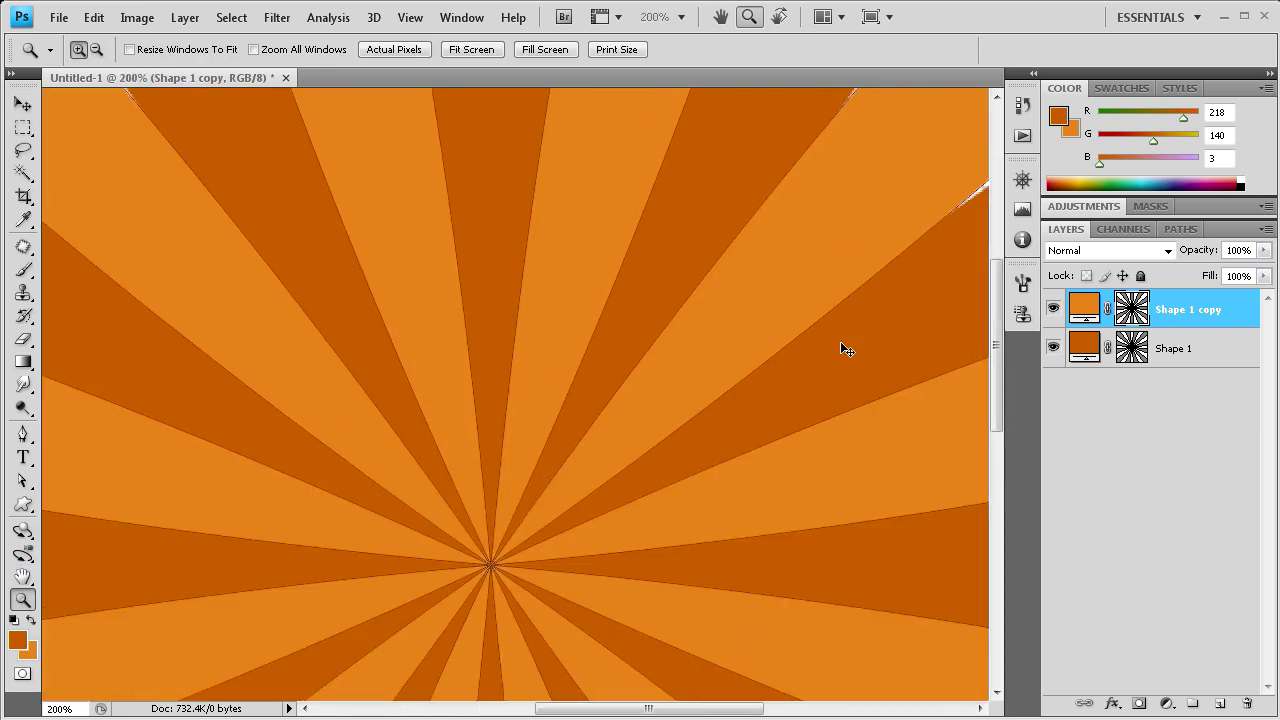
Step: Select both starburst layers and enlarge them together to 156.4%
scroll(853, 381, up, 3)
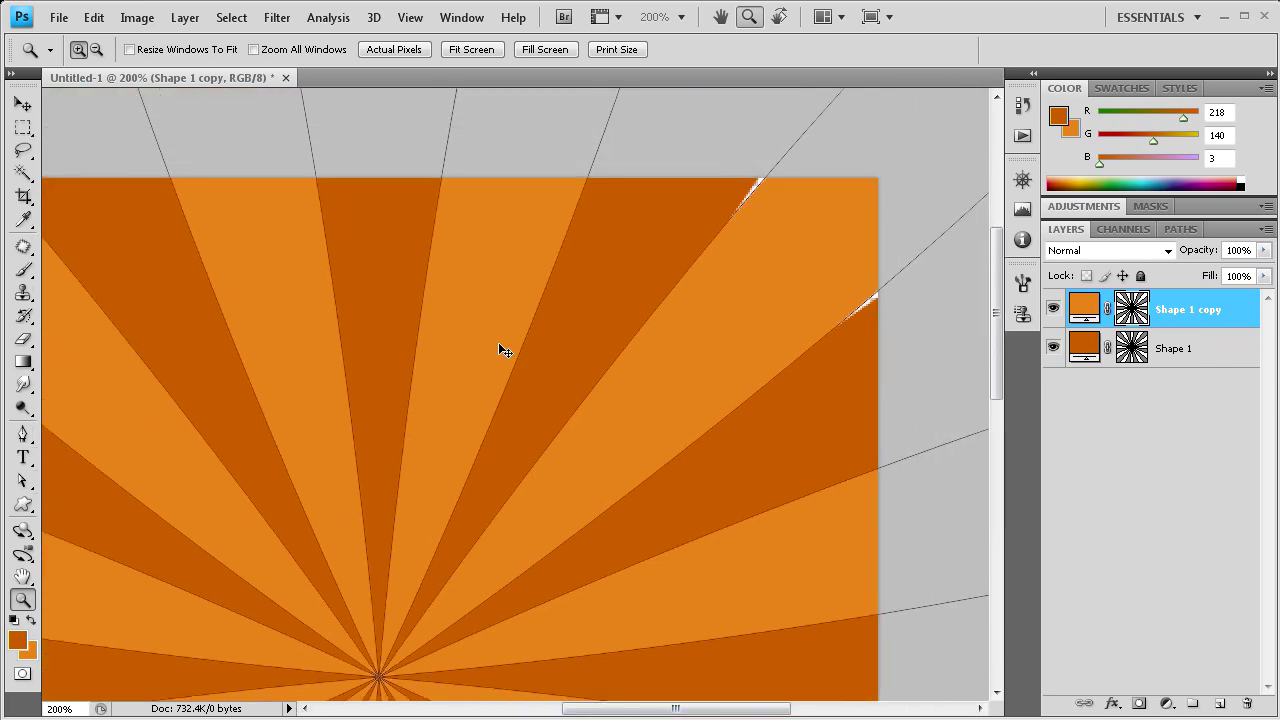
alt+click(502, 344)
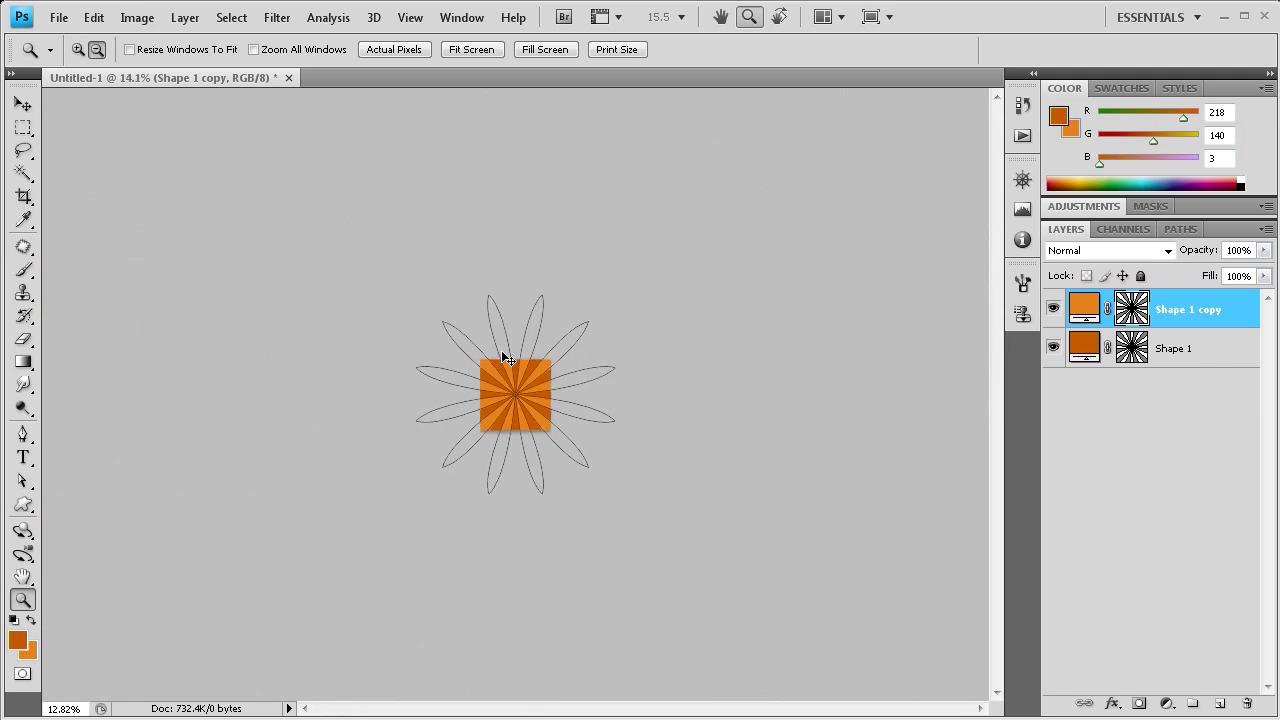
click(501, 350)
key(v)
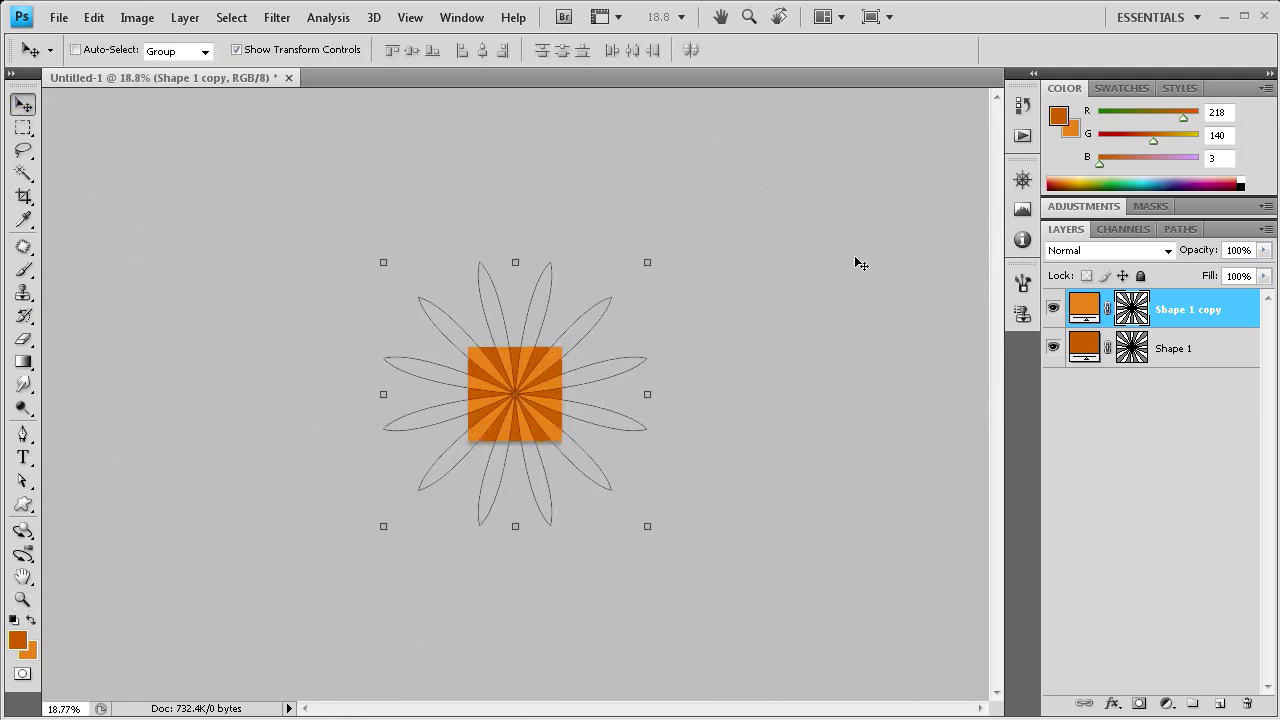
shift+click(1180, 363)
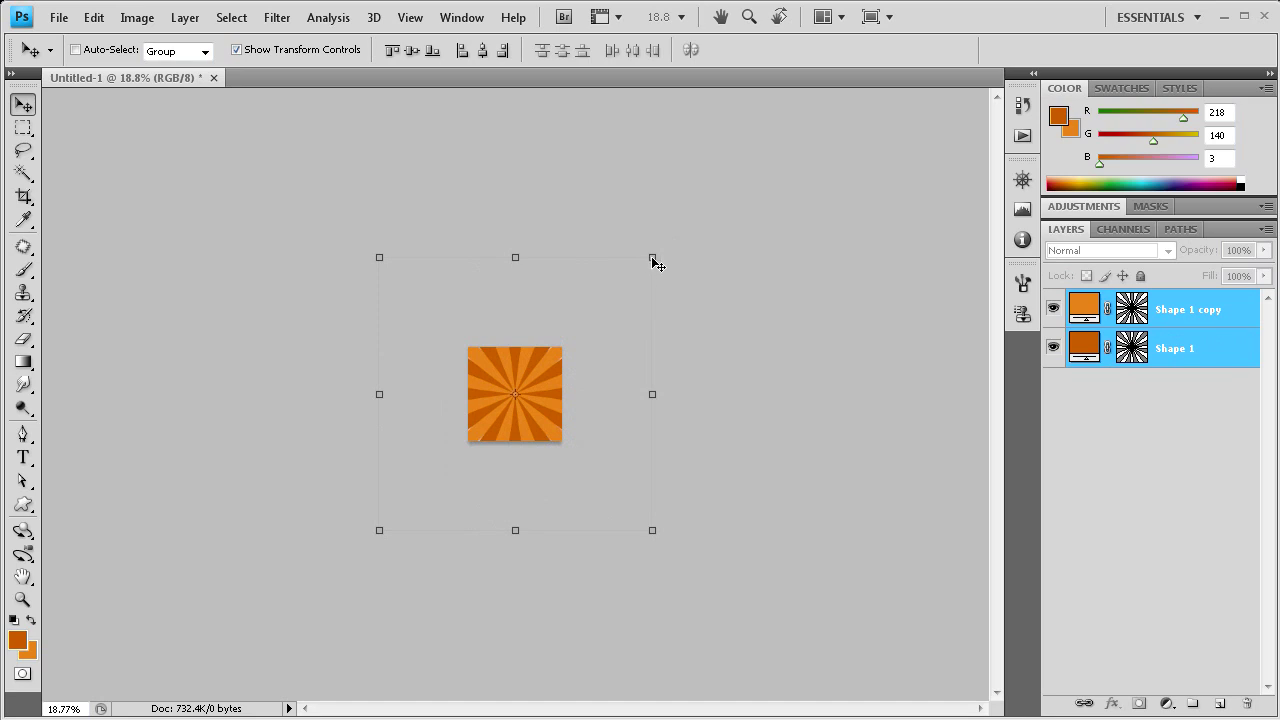
drag(652, 259, 733, 186)
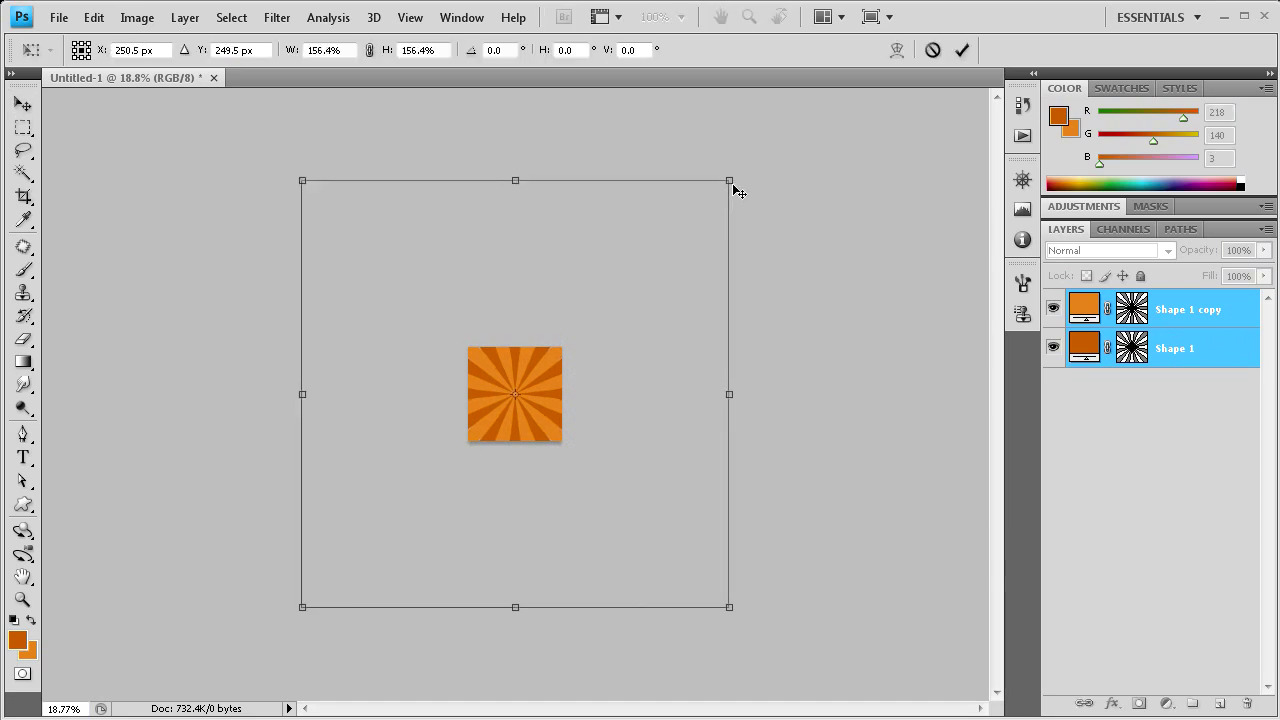
click(961, 49)
Step: Zoom in on the burst centre and back out to check the rays cover the corners
click(22, 599)
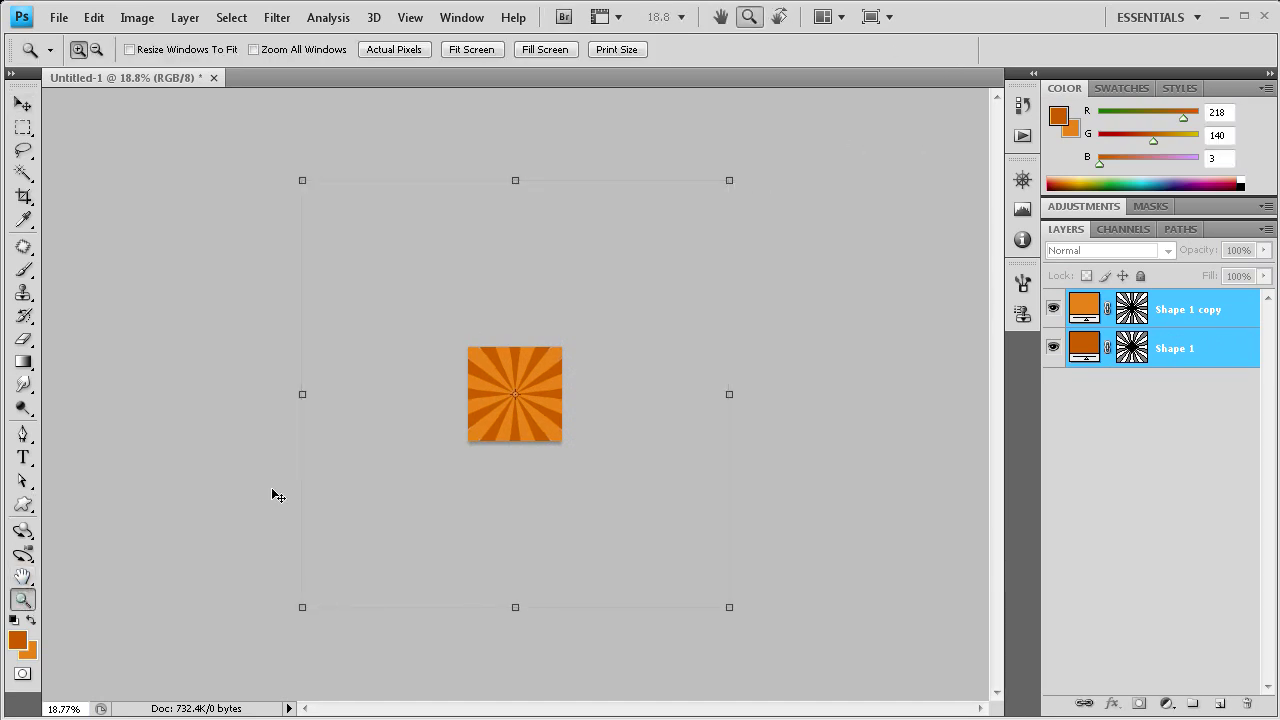
click(568, 391)
click(571, 398)
click(605, 318)
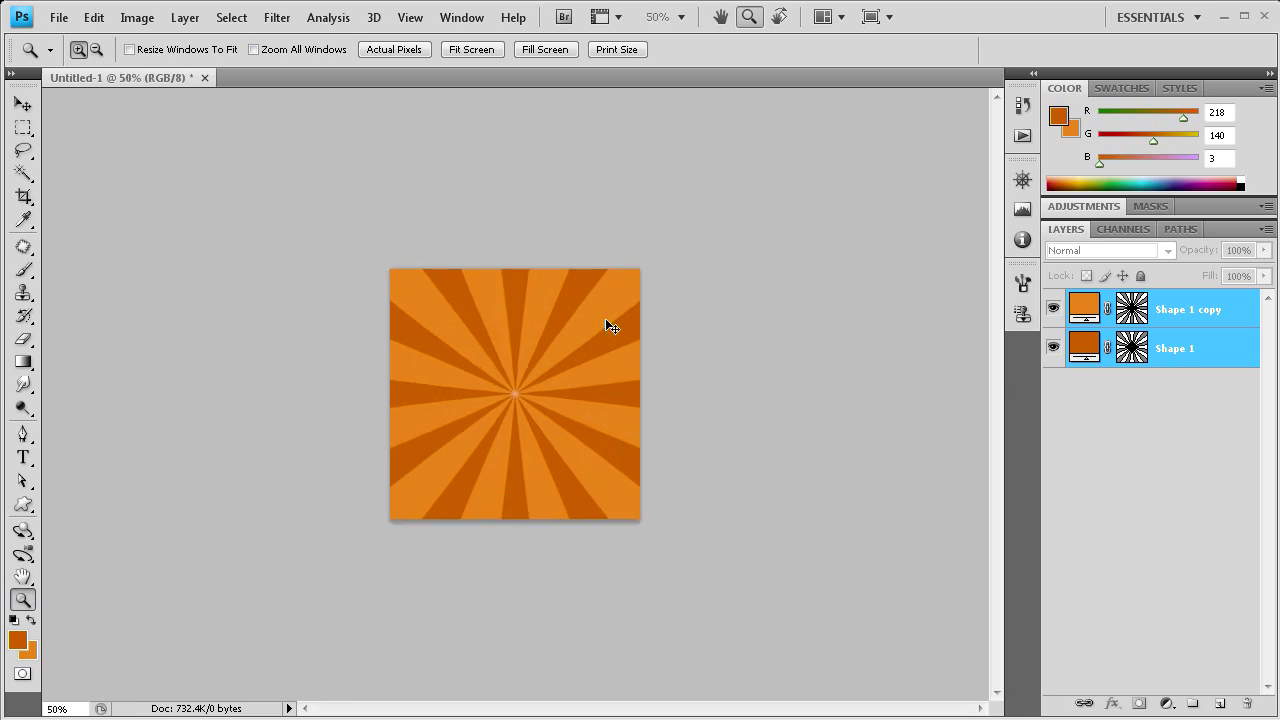
drag(605, 318, 673, 349)
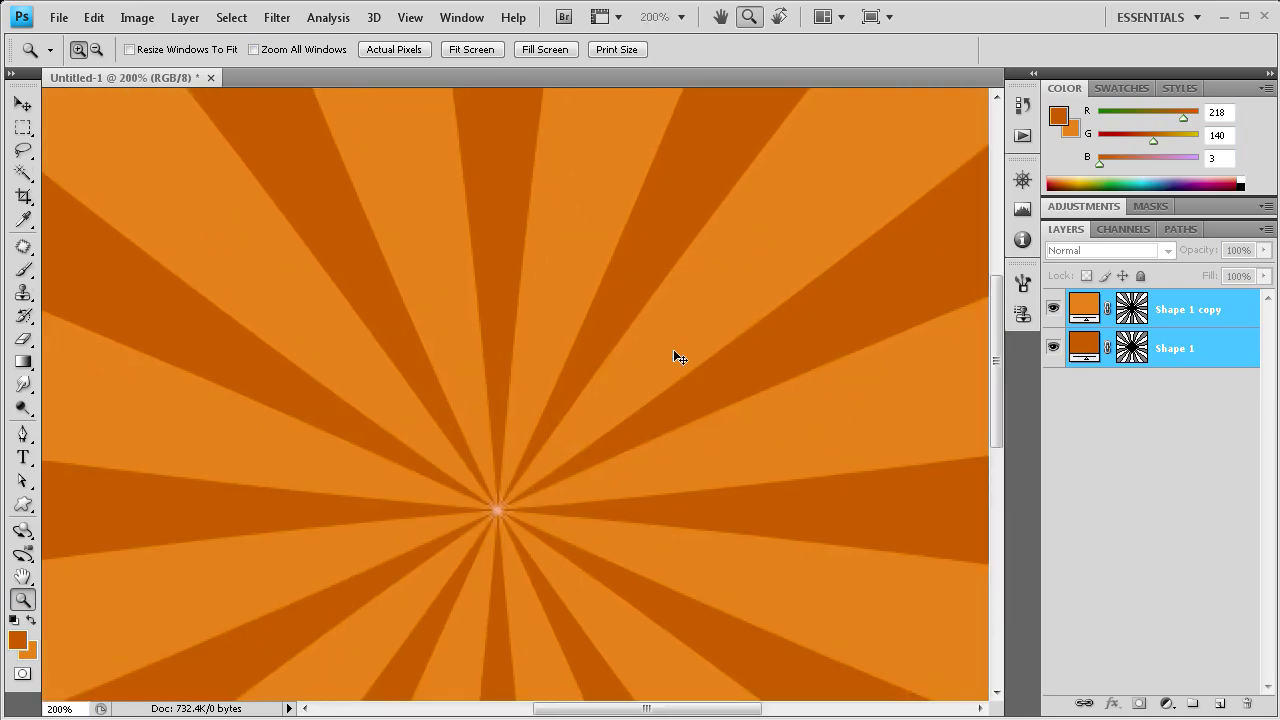
scroll(651, 394, up, 5)
scroll(651, 401, down, 6)
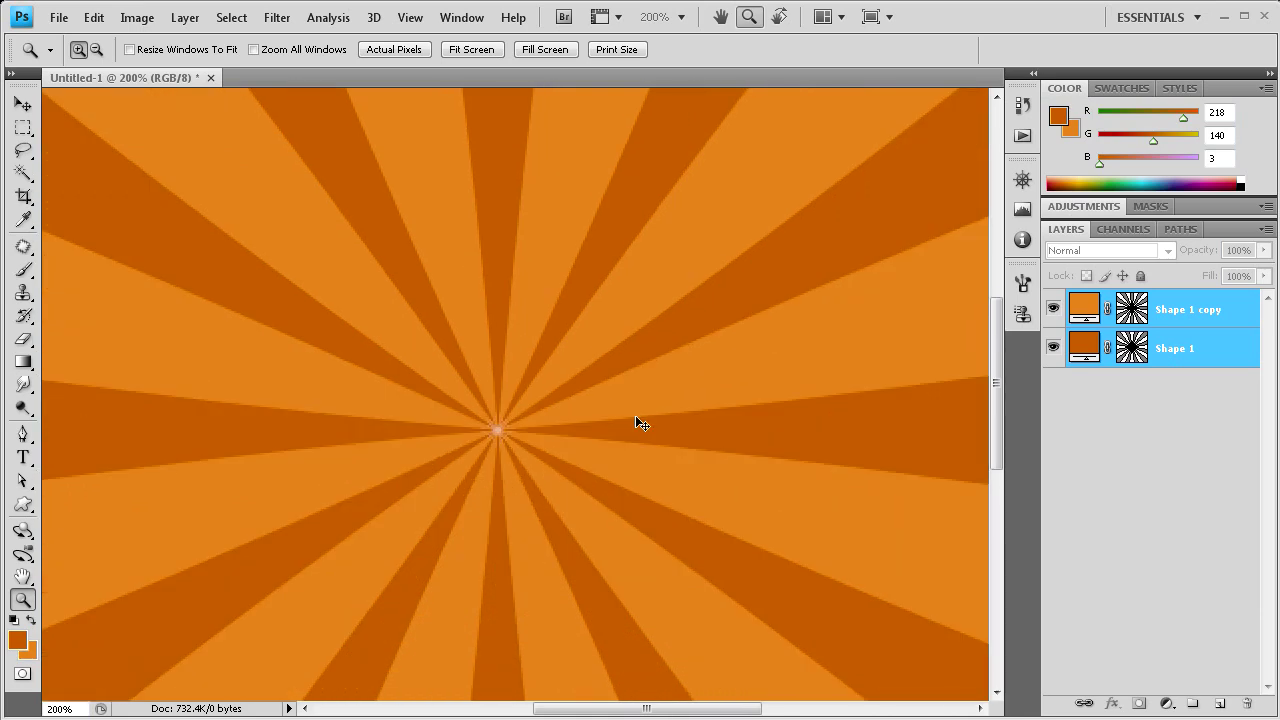
drag(640, 423, 640, 423)
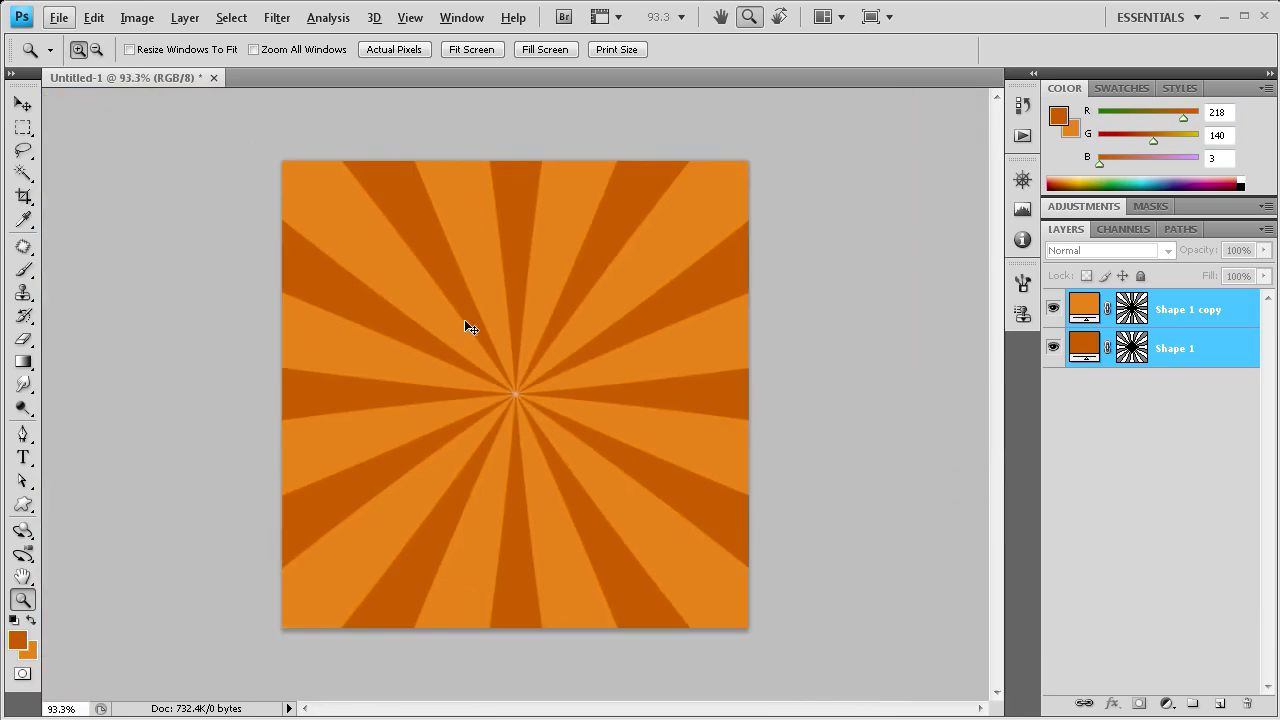
drag(690, 311, 687, 318)
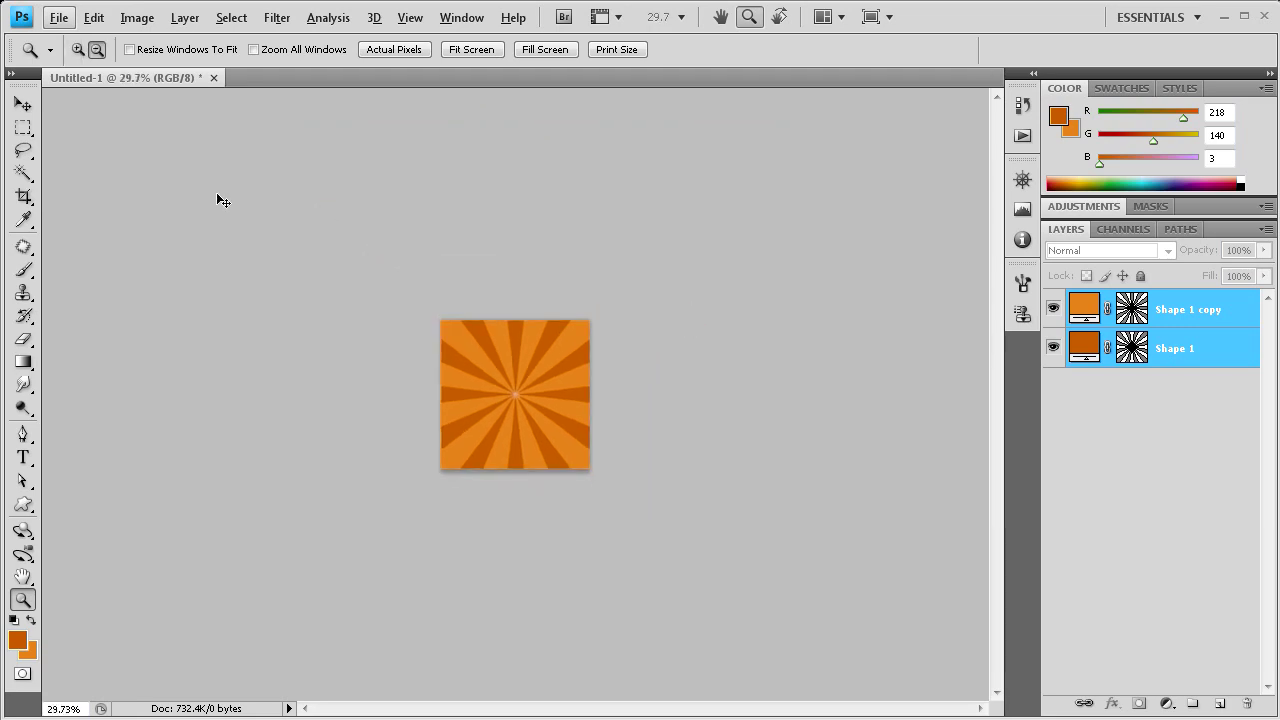
key(v)
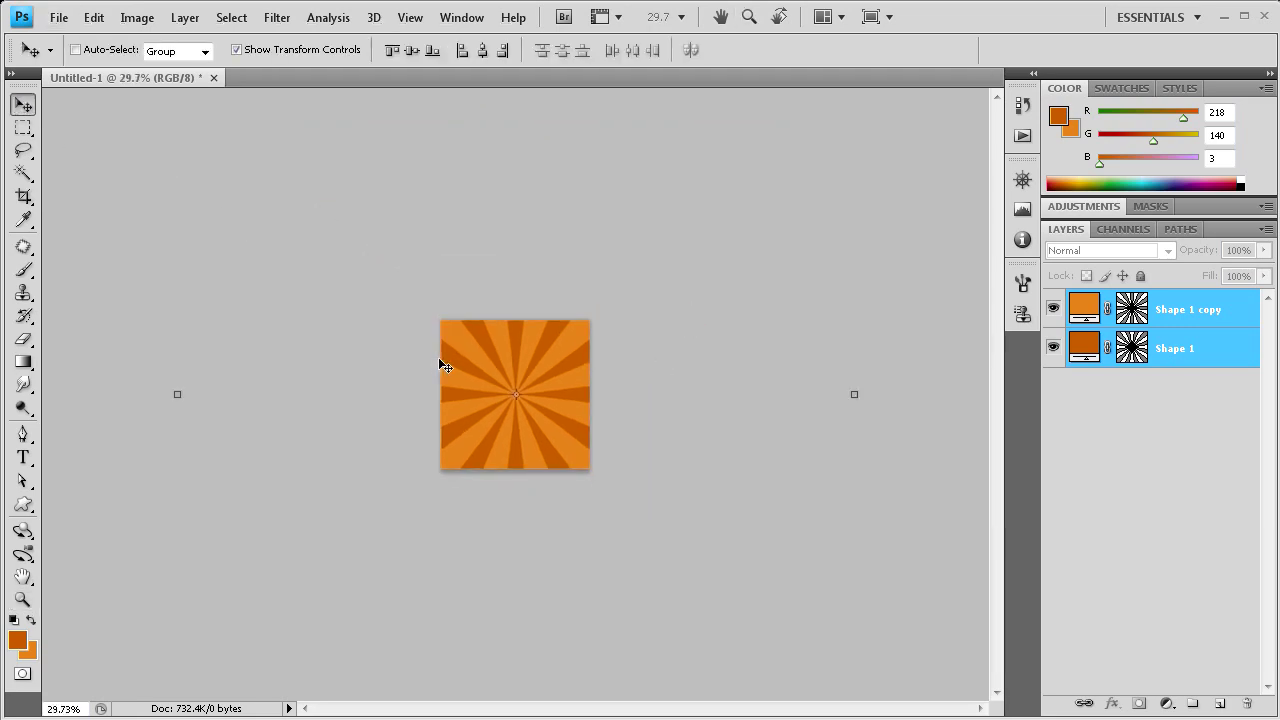
scroll(577, 357, down, 3)
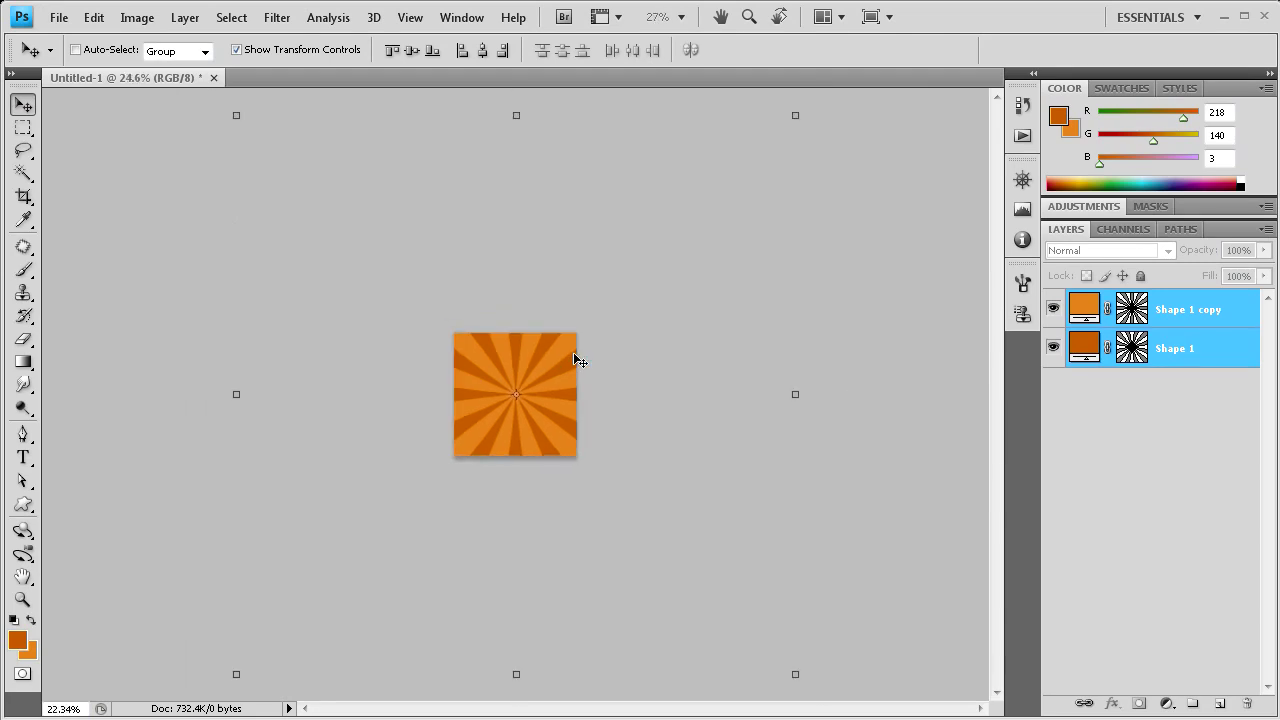
click(23, 481)
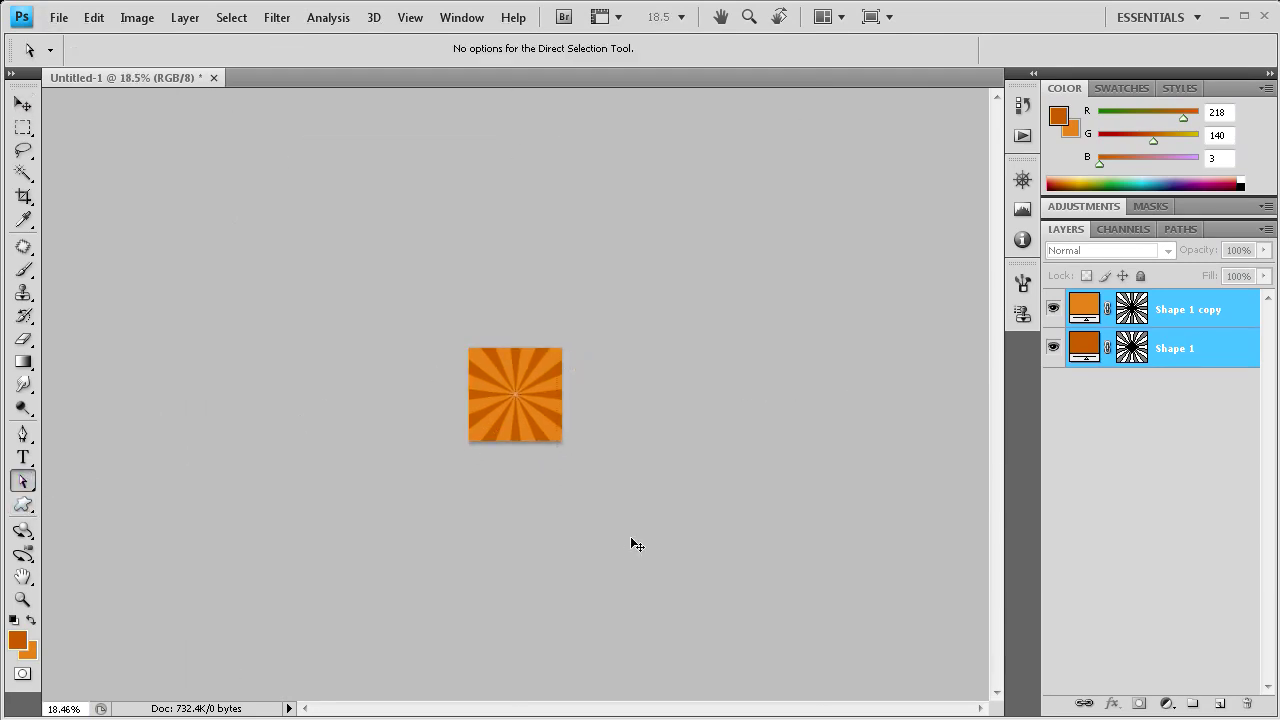
click(23, 104)
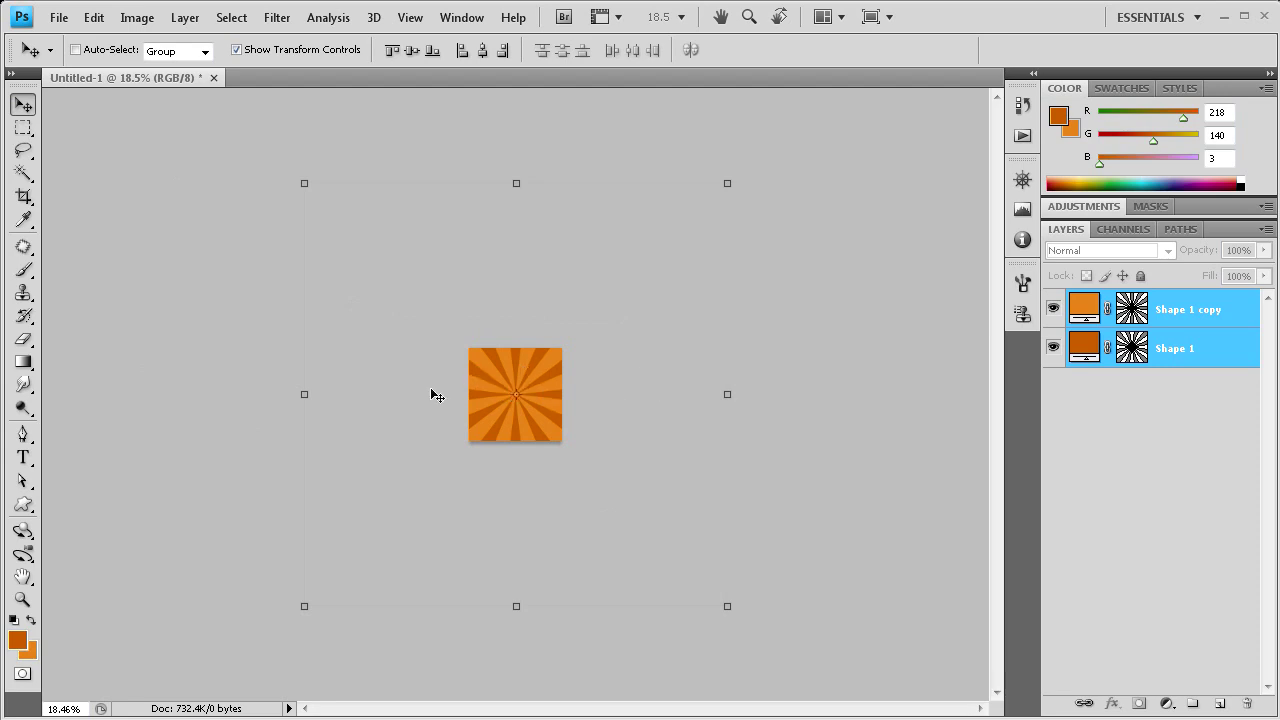
click(23, 481)
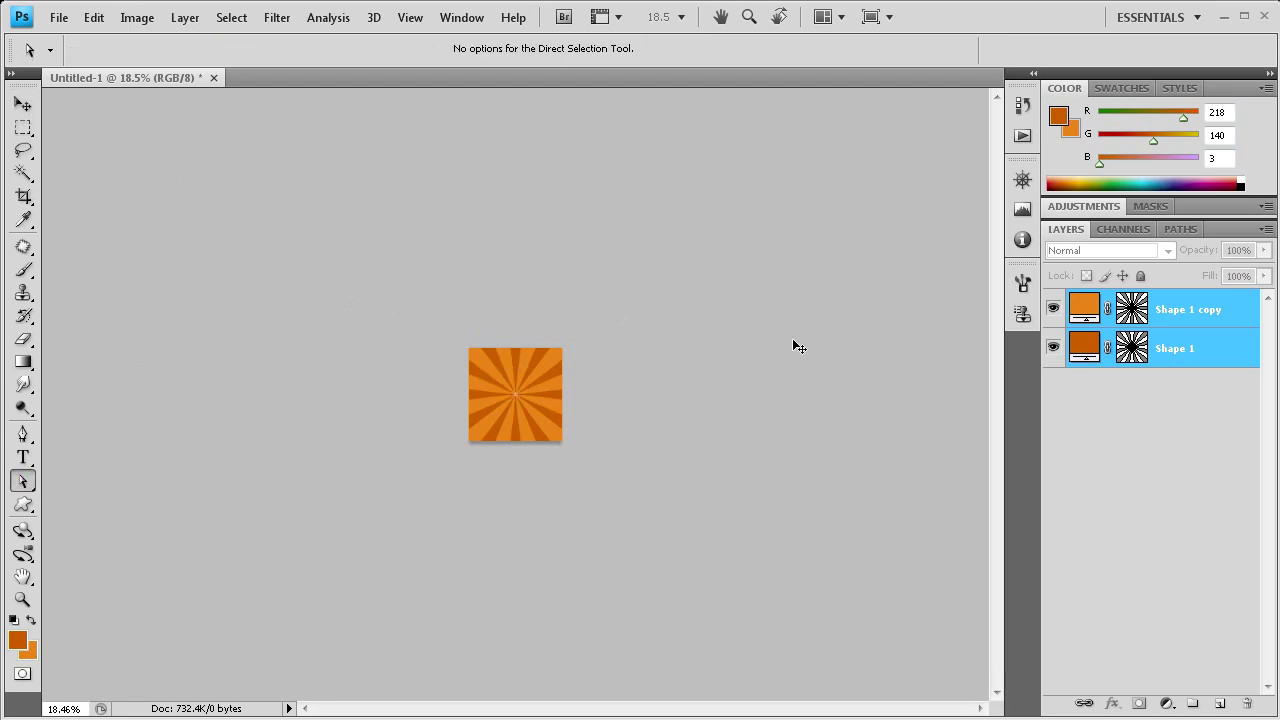
click(1197, 316)
click(481, 375)
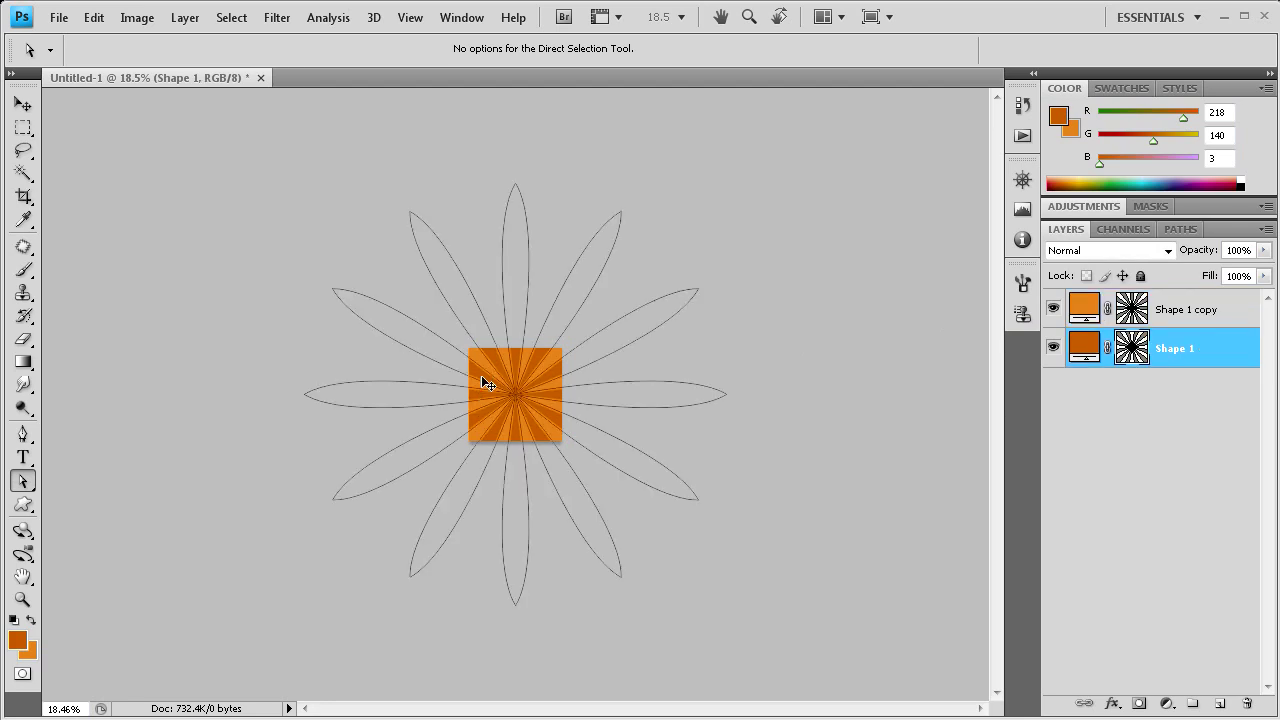
click(1203, 316)
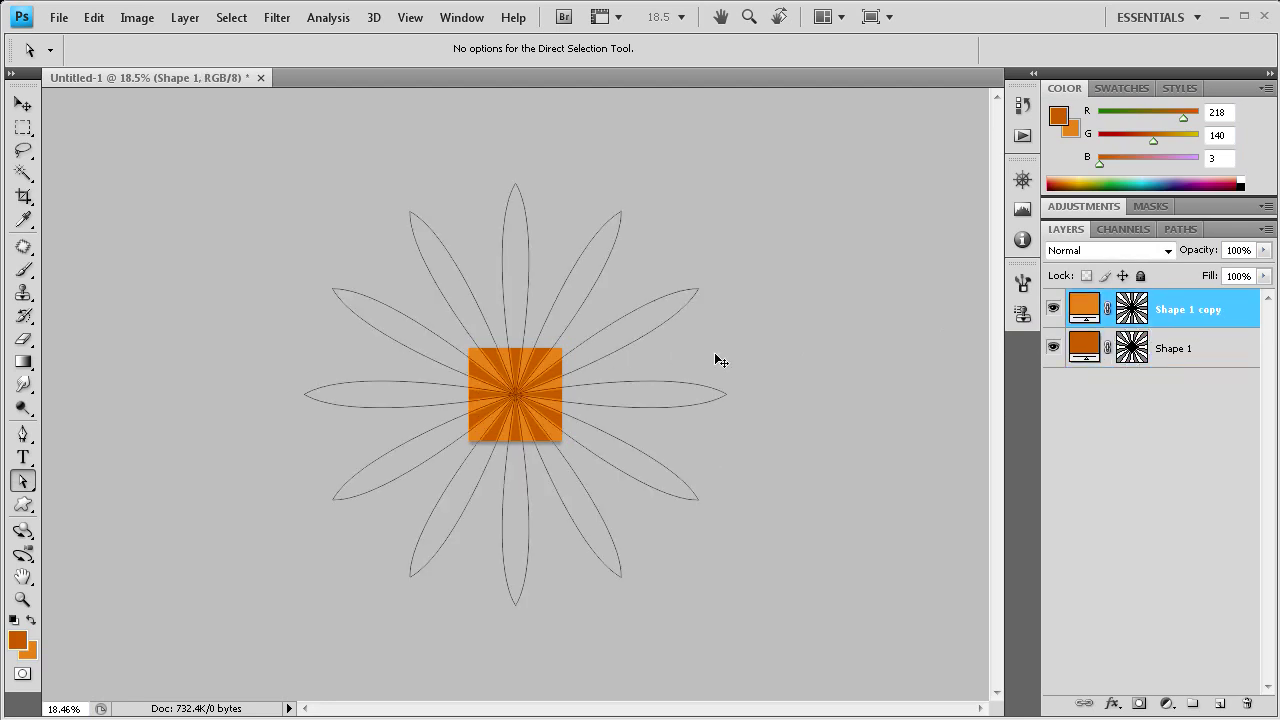
click(550, 360)
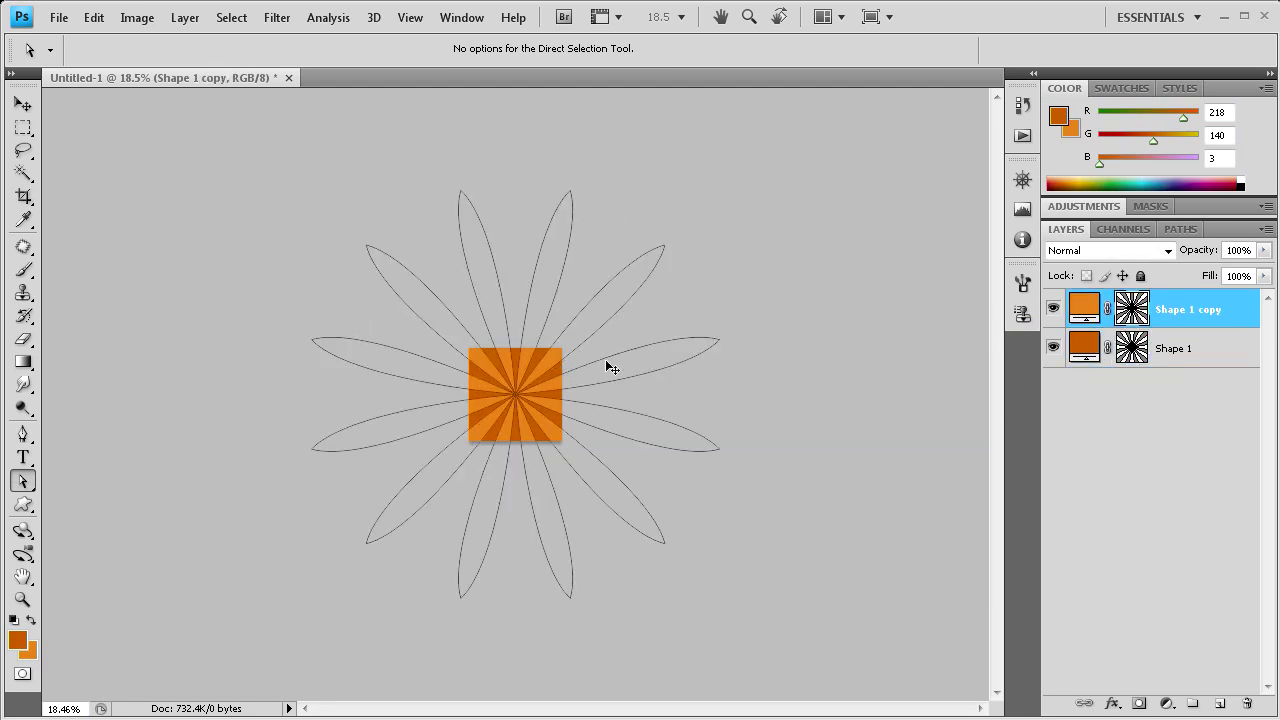
click(829, 332)
click(24, 104)
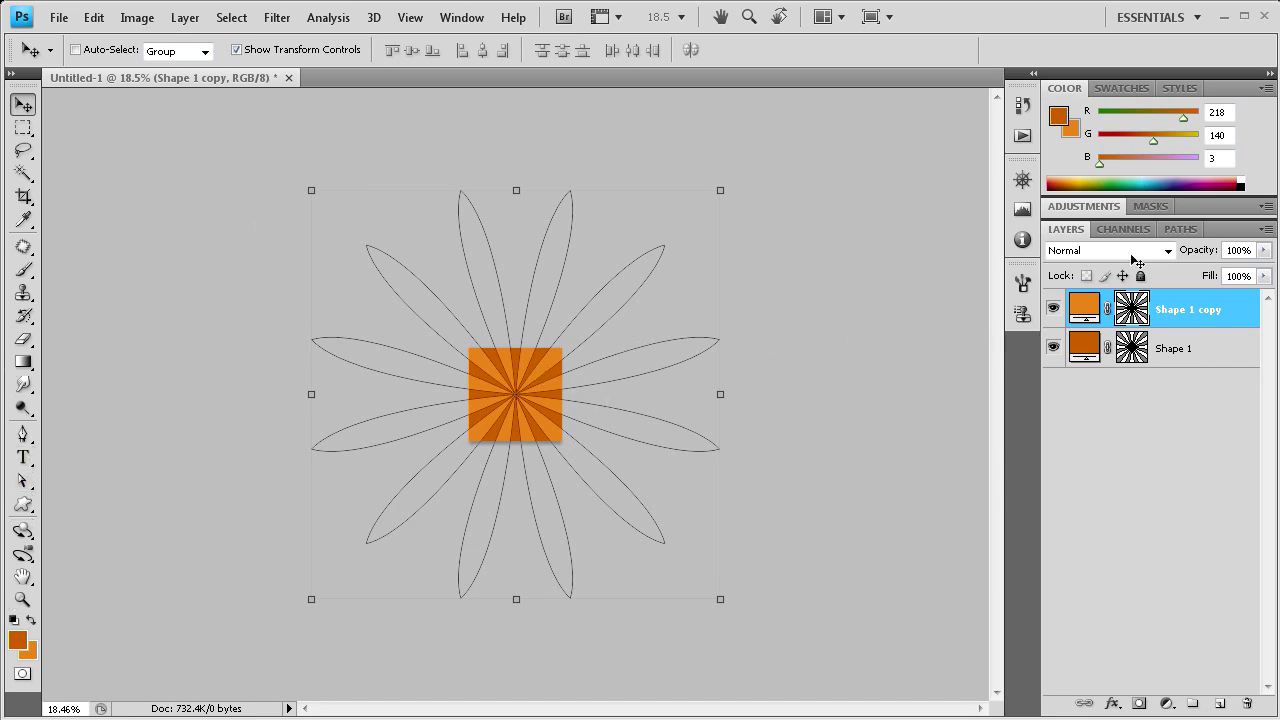
Step: Rasterize the Shape 1 copy layer and then the Shape 1 layer via Rasterize Layer
click(1126, 318)
right_click(1189, 306)
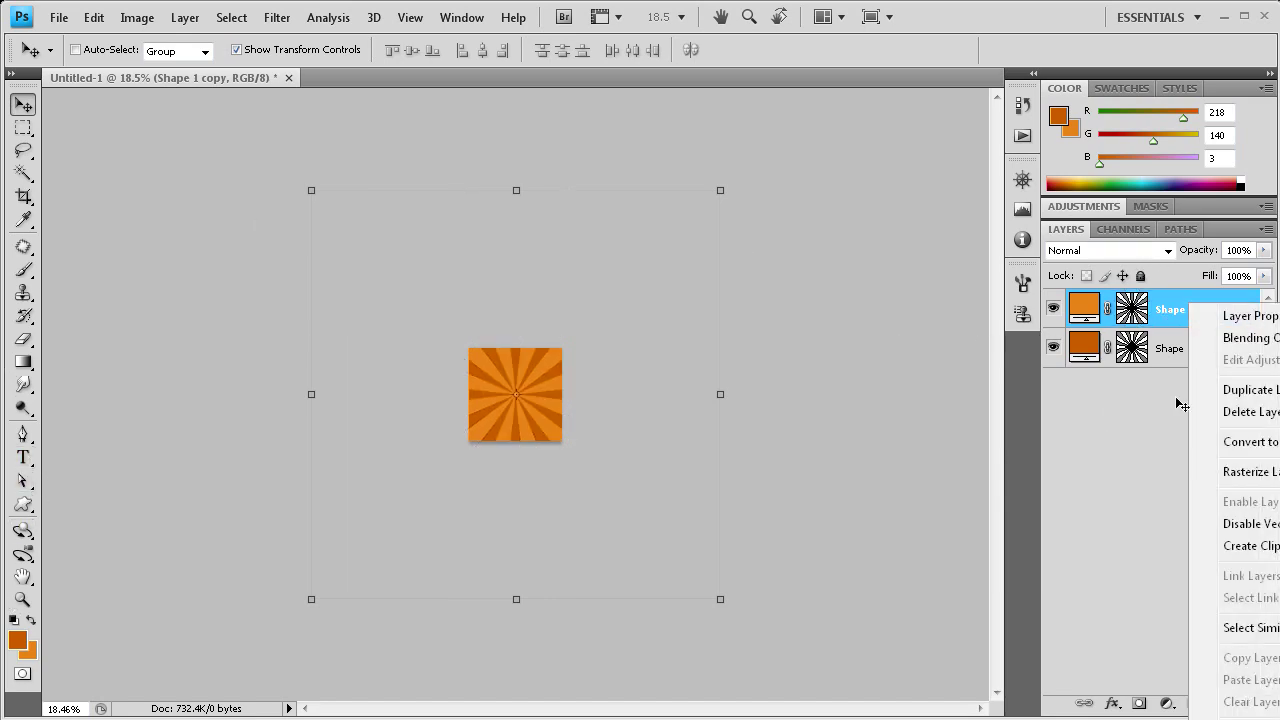
click(1240, 471)
right_click(1157, 353)
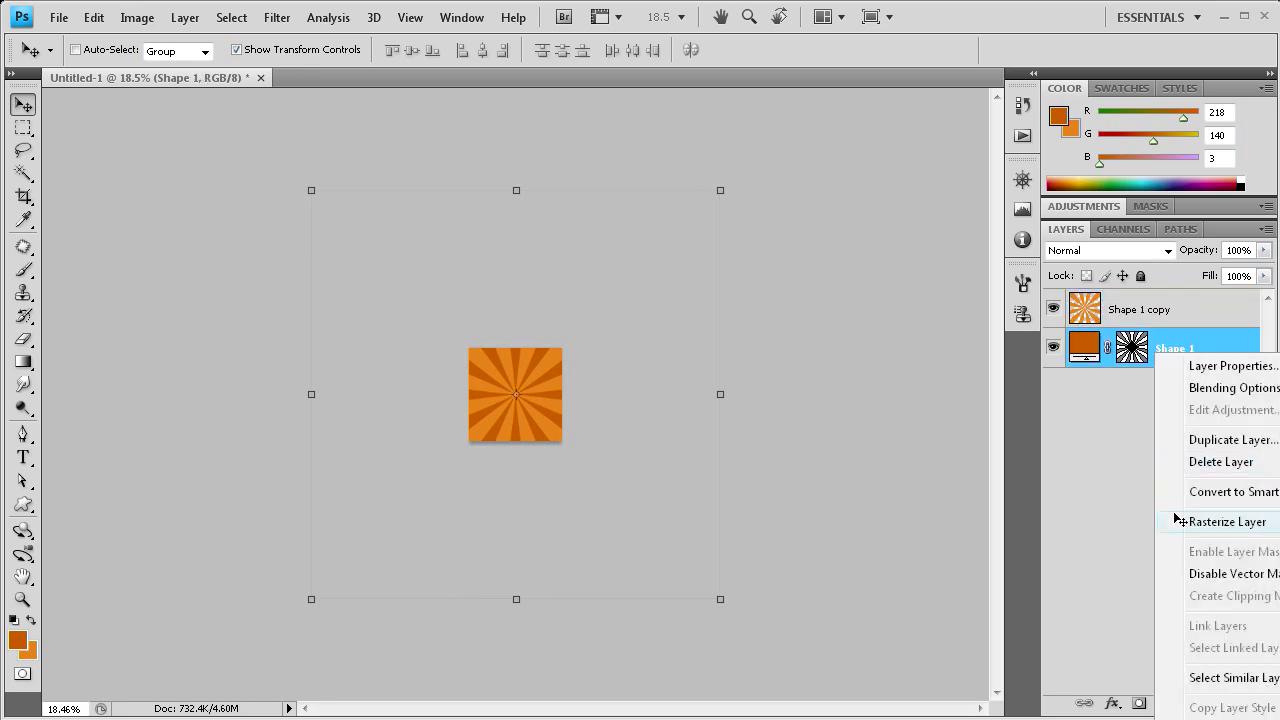
click(1227, 522)
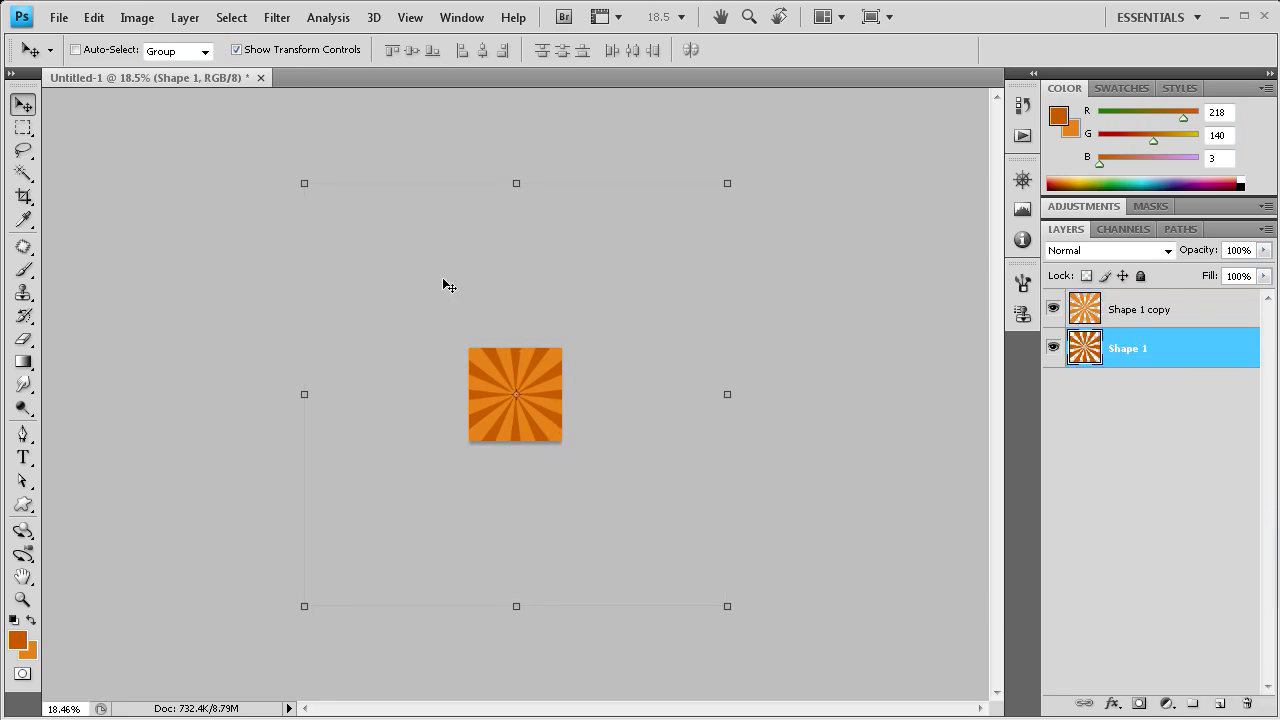
click(1157, 305)
click(1120, 352)
Step: Select the whole canvas, cut Shape 1's contents into Layer 1, and delete the emptied Shape 1
click(23, 127)
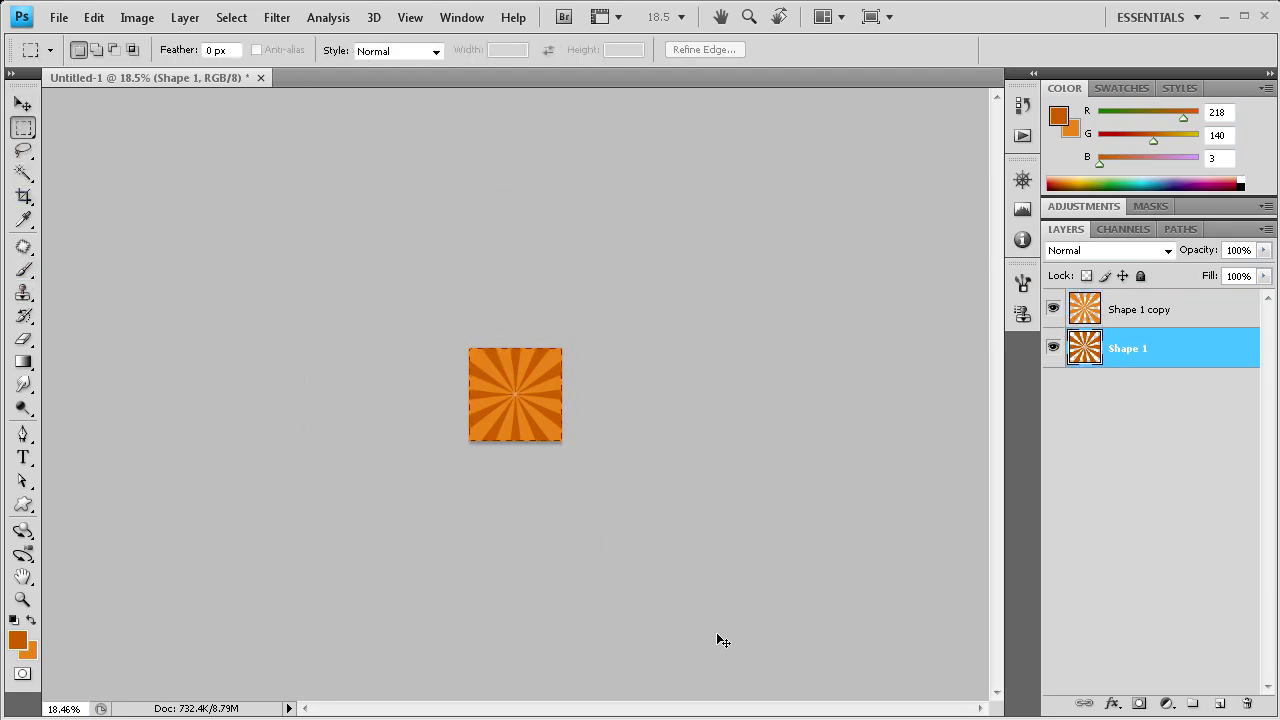
key(ctrl+a)
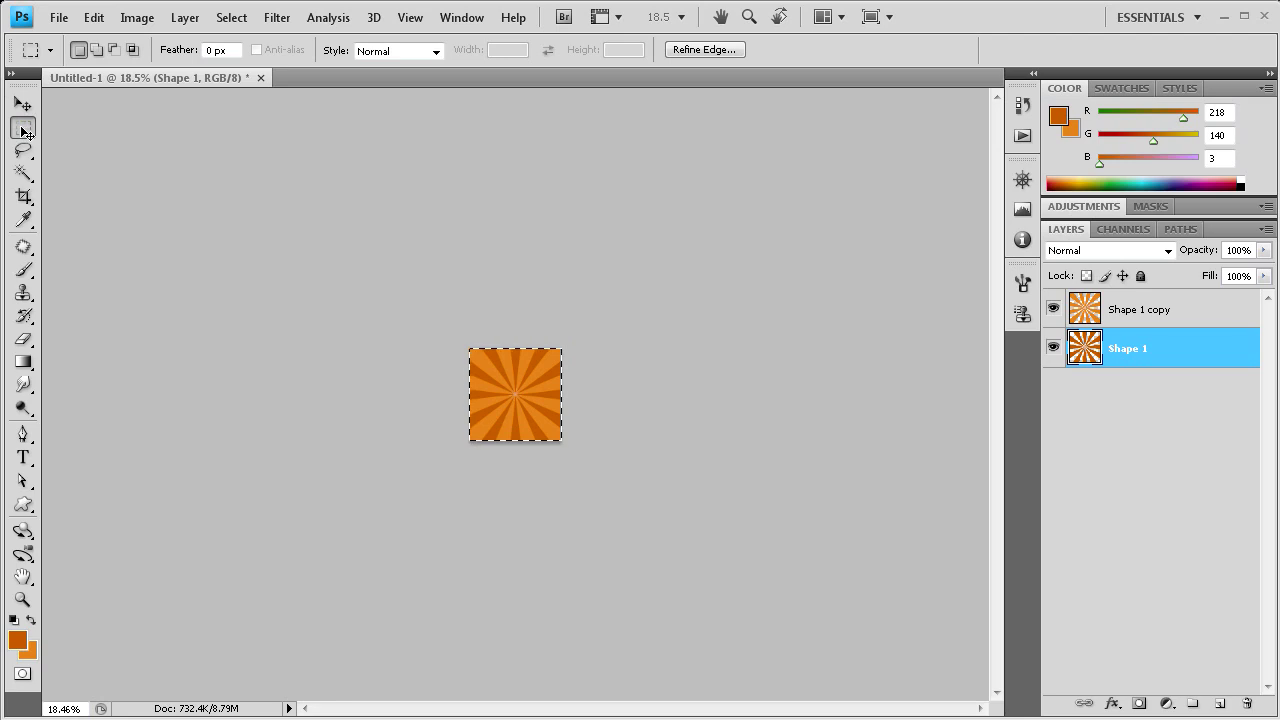
right_click(514, 380)
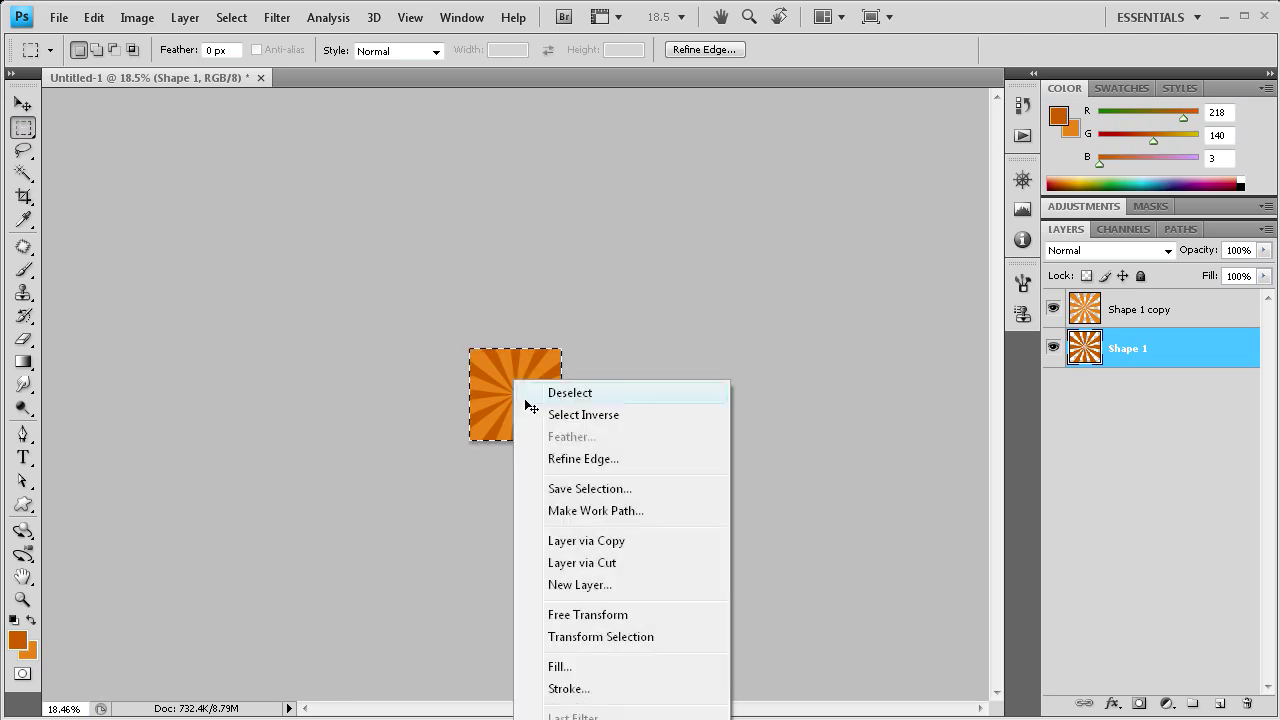
click(588, 563)
click(1205, 400)
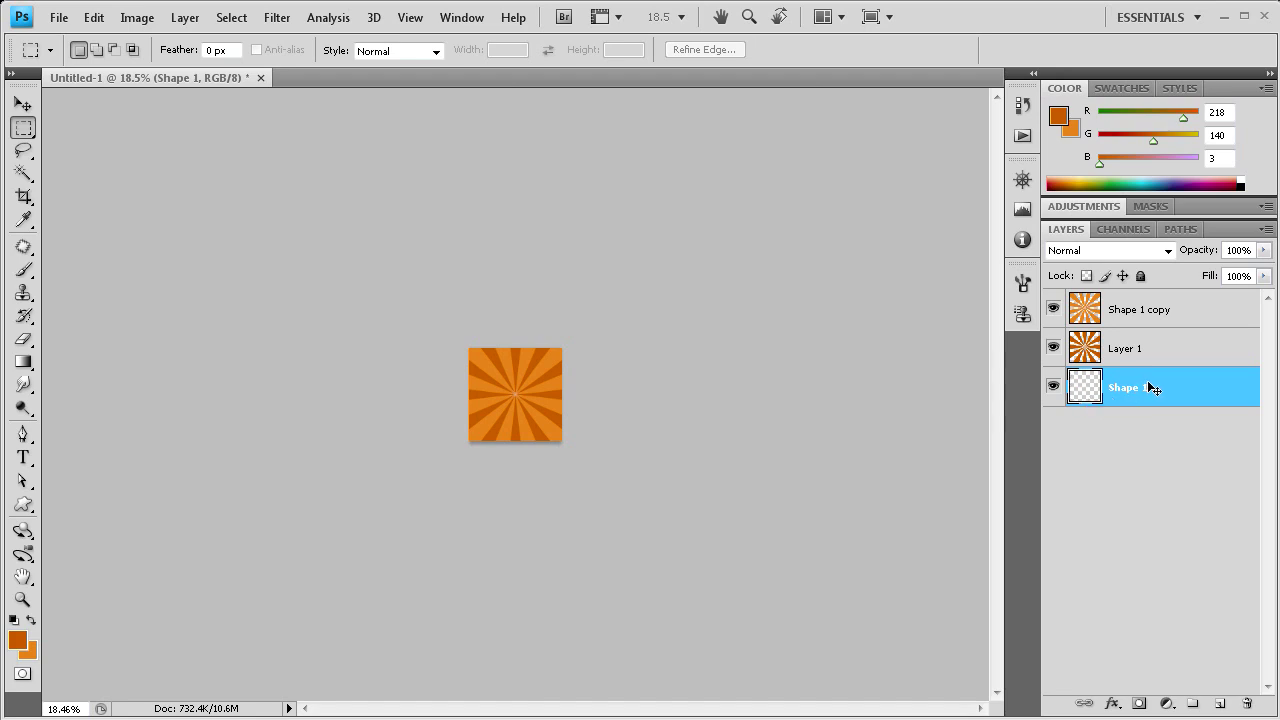
drag(1148, 387, 1247, 703)
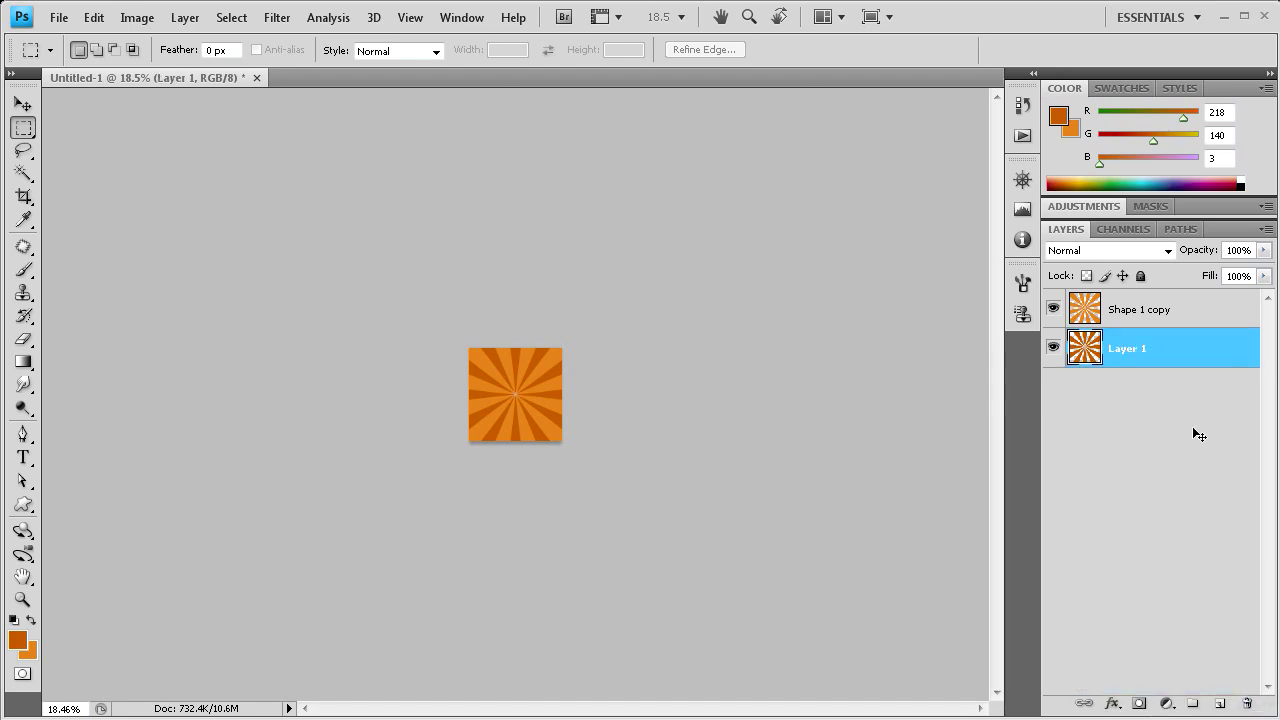
Step: Cut Shape 1 copy's canvas area into Layer 2 and delete the emptied Shape 1 copy layer
click(1144, 316)
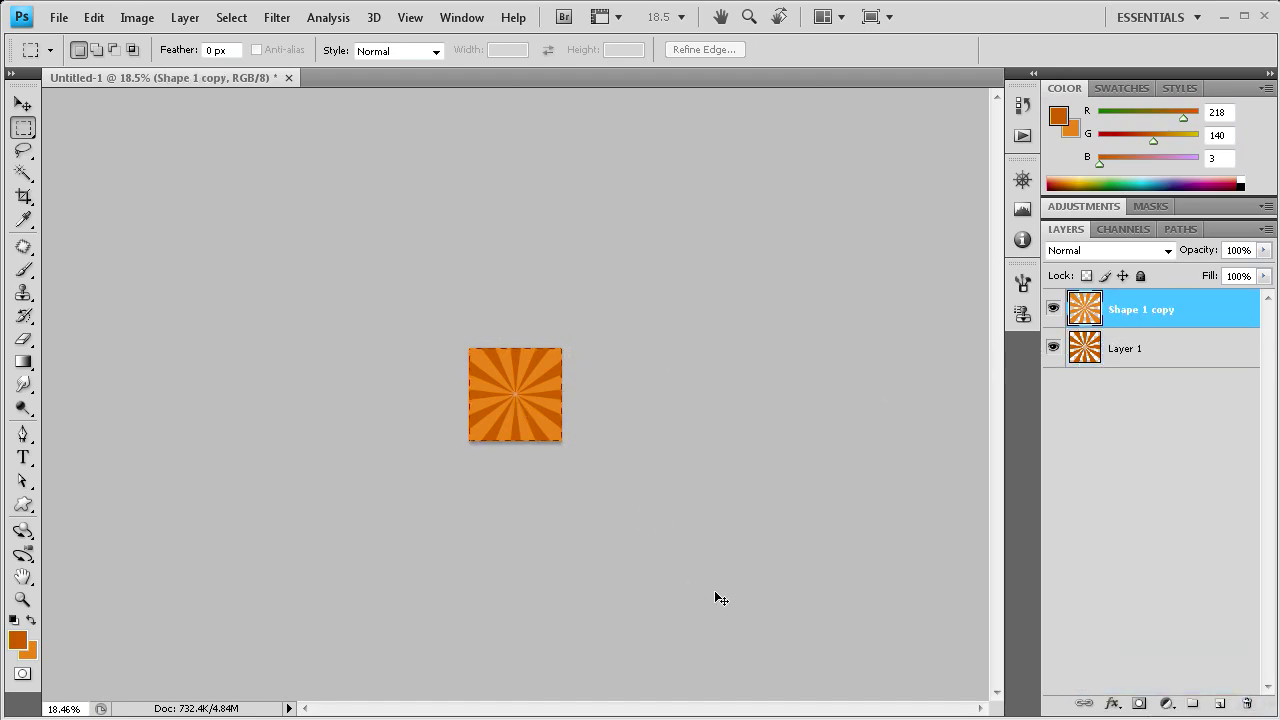
right_click(485, 352)
click(577, 536)
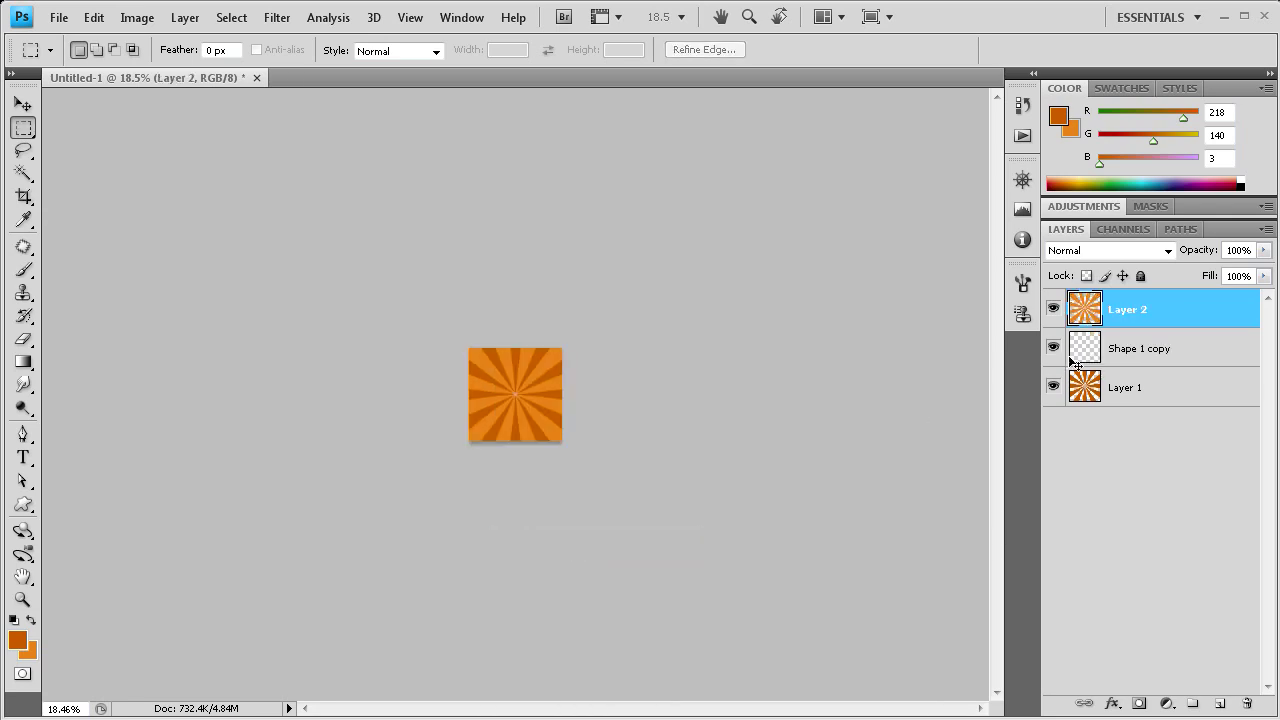
drag(1149, 340, 1255, 706)
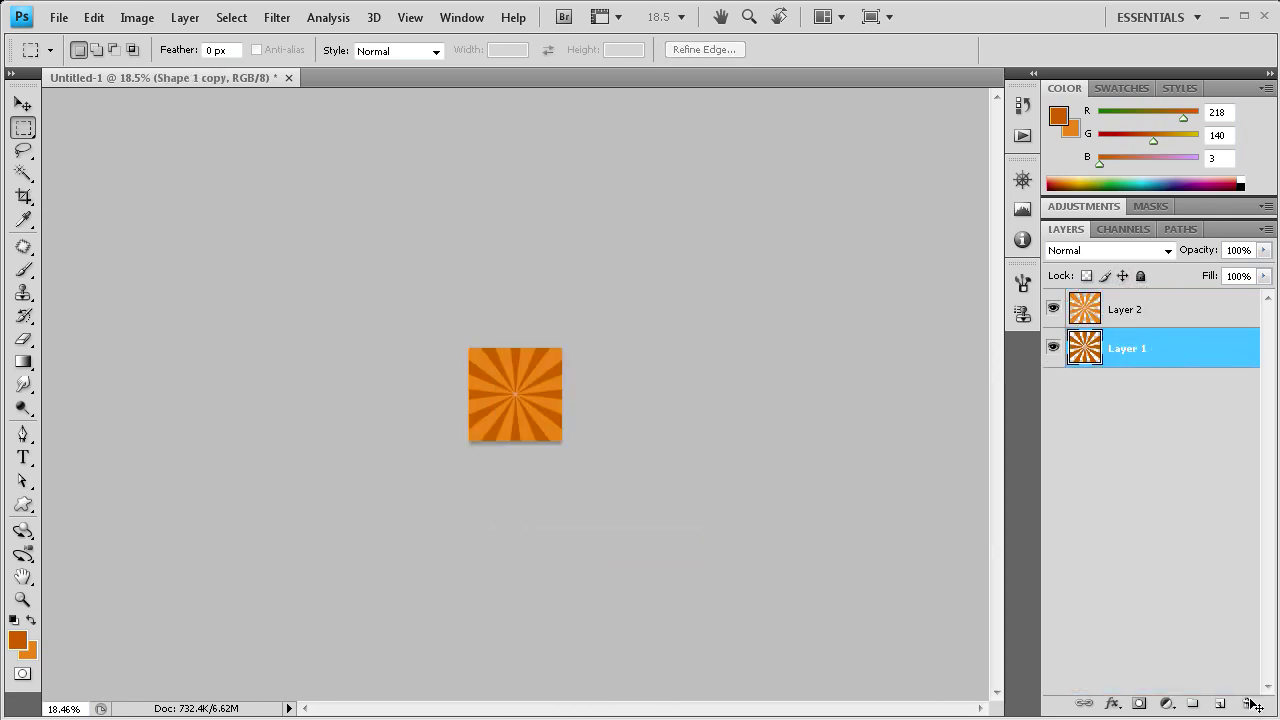
scroll(529, 400, up, 5)
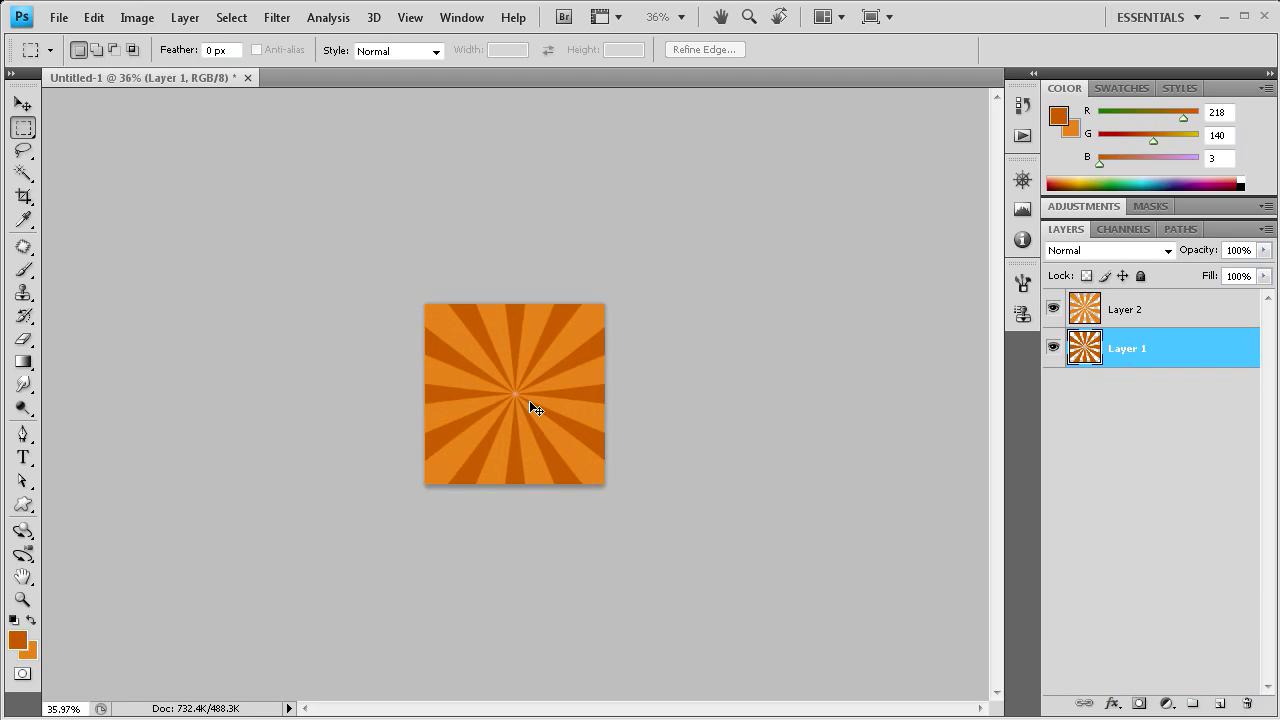
click(23, 104)
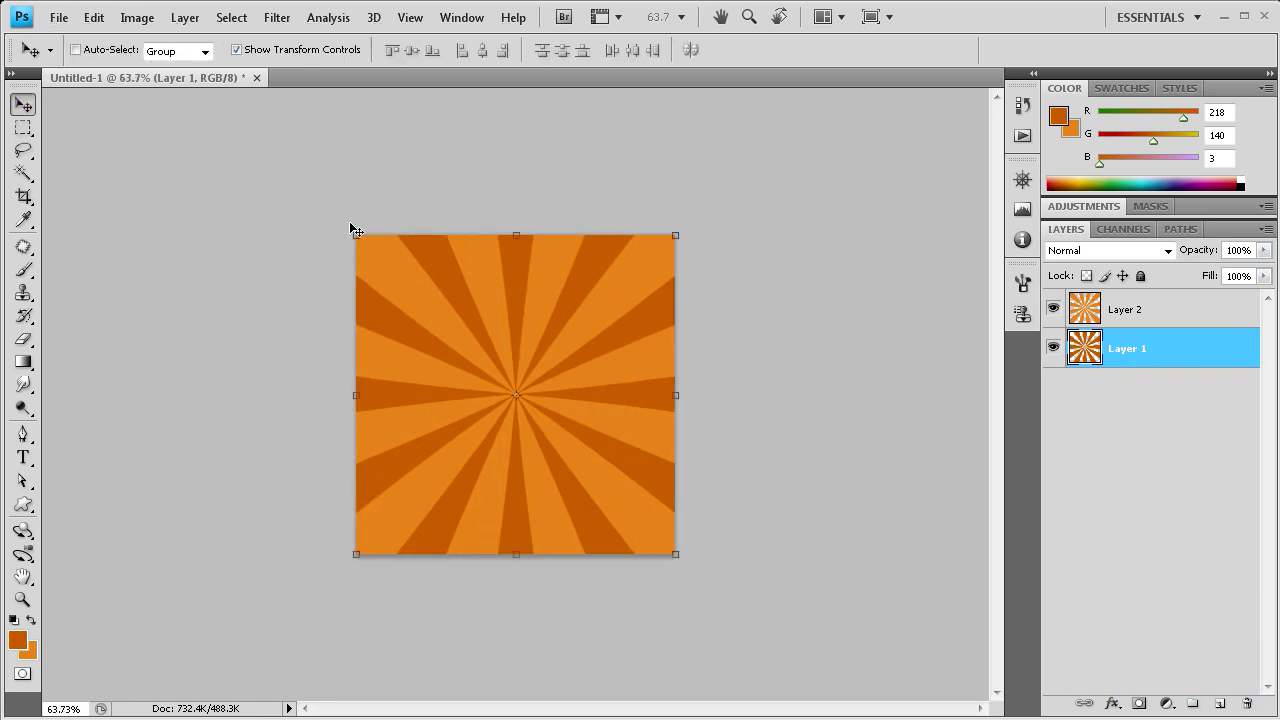
key(ctrl+t)
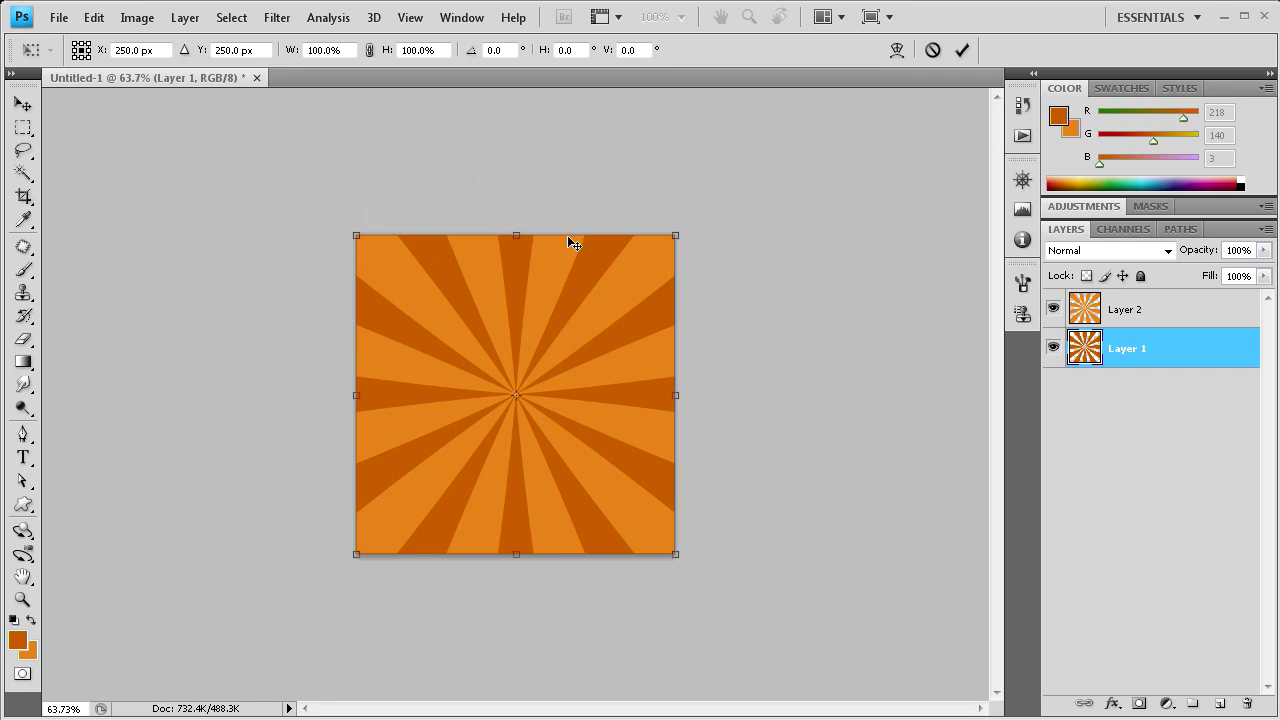
click(962, 50)
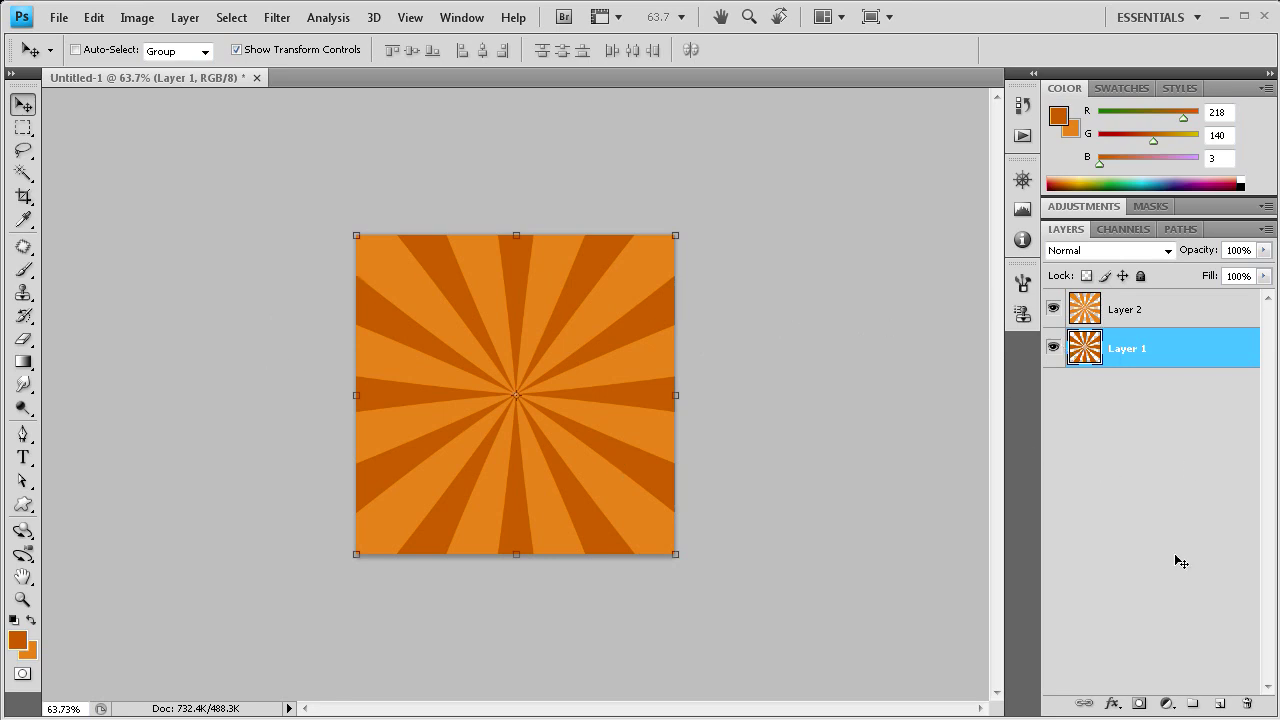
Step: Add a Color Overlay effect in dark orange #c38205 to Layer 1
click(1114, 705)
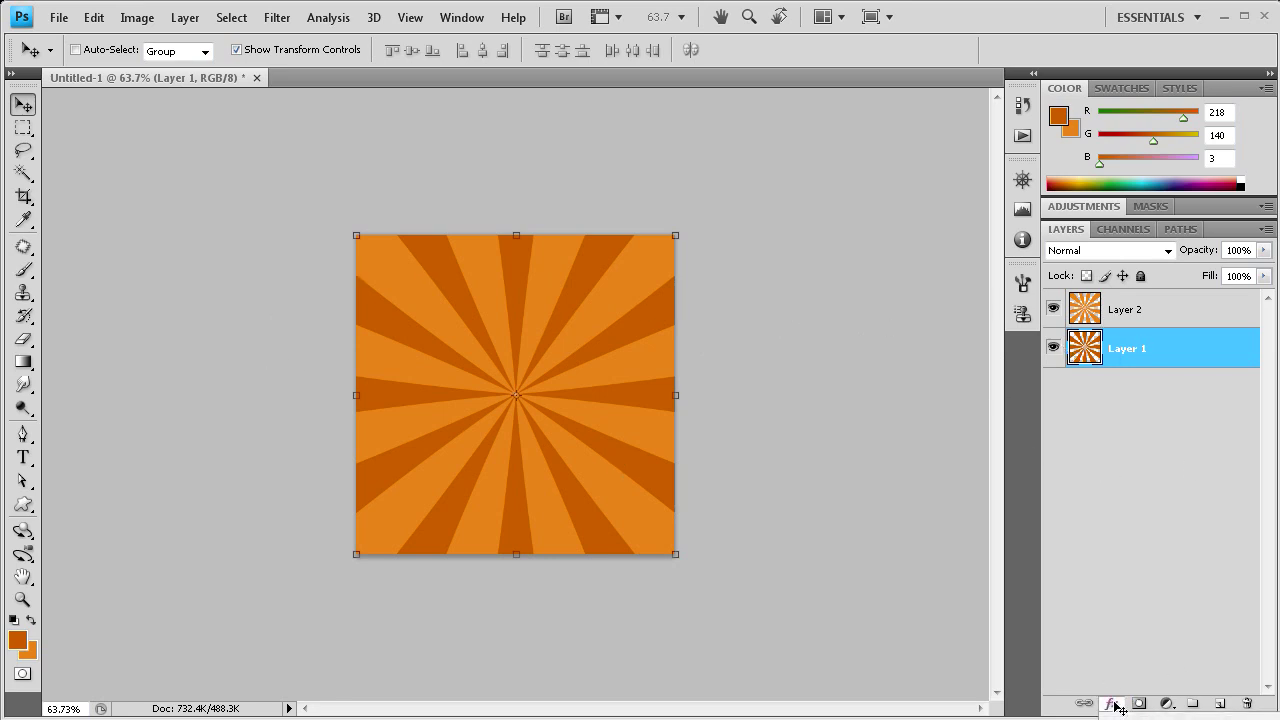
click(1130, 716)
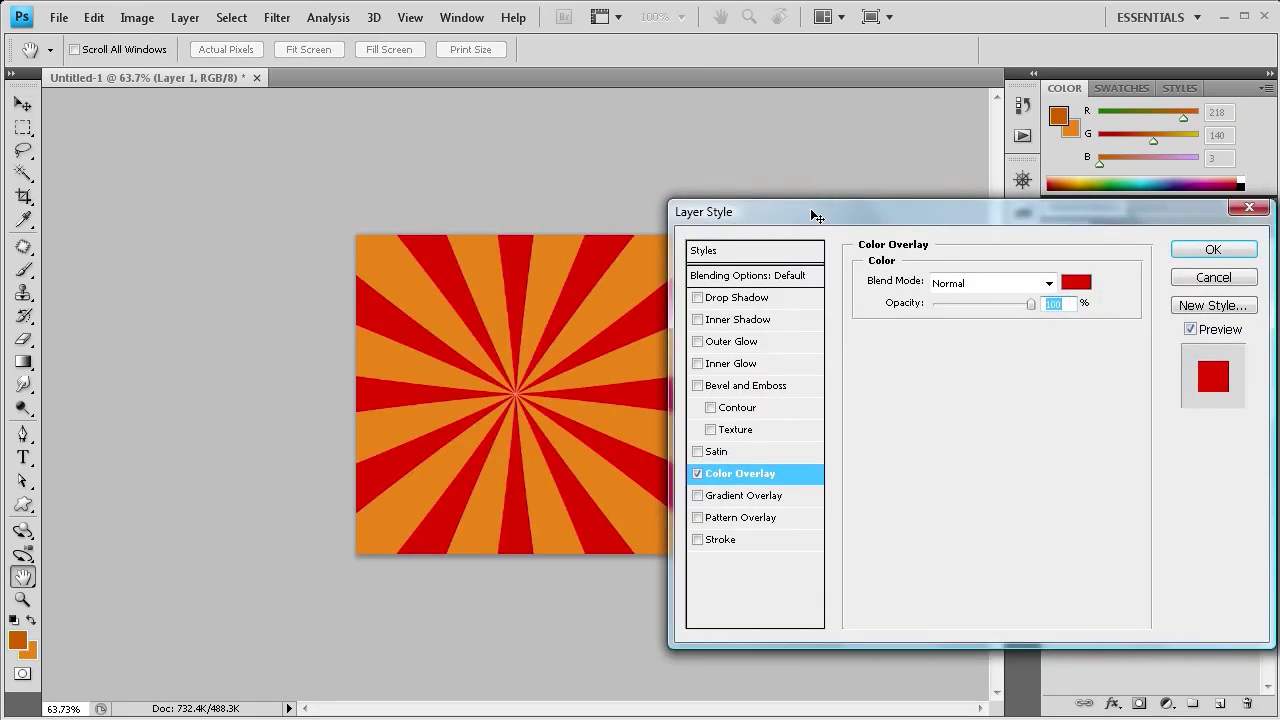
drag(816, 216, 768, 216)
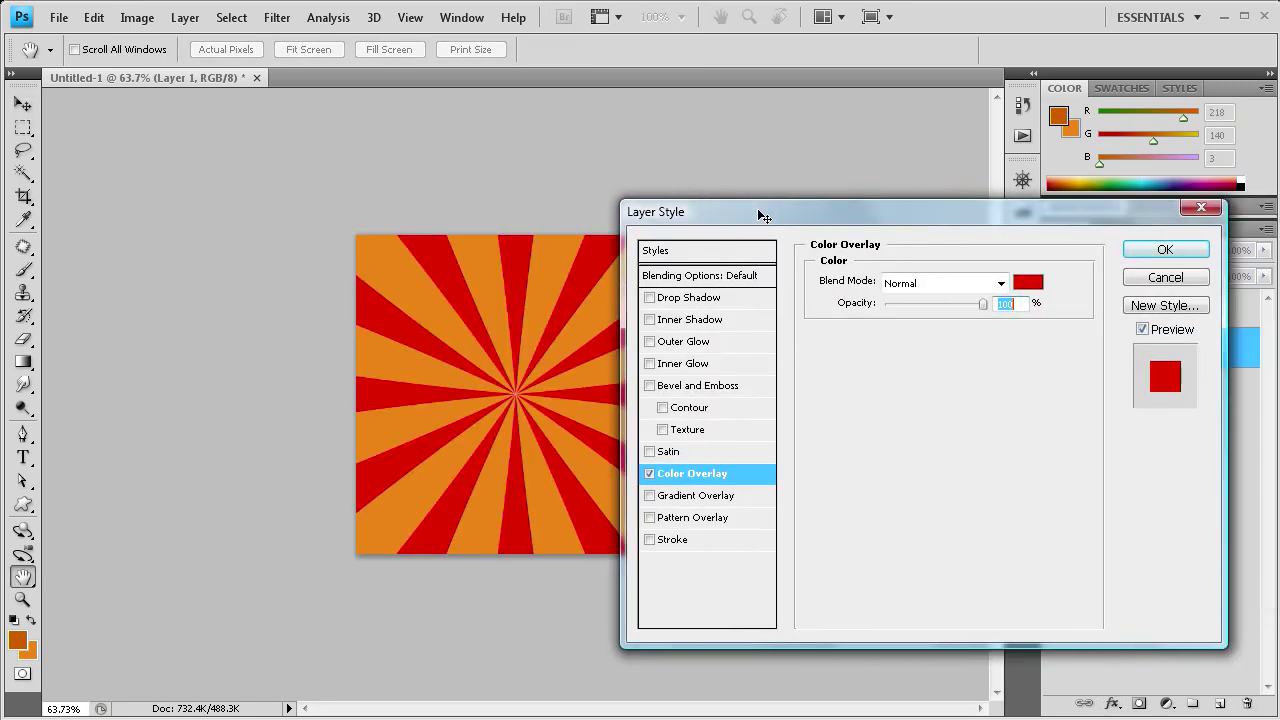
click(1030, 283)
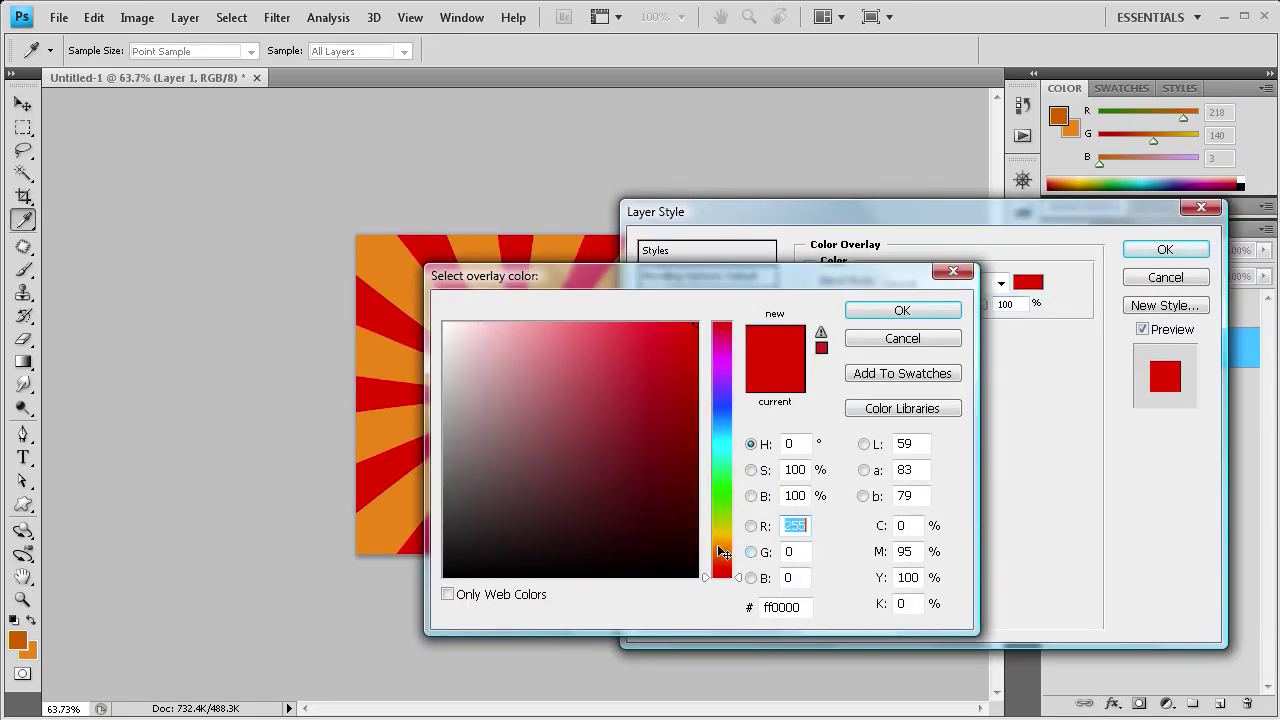
drag(708, 577, 711, 551)
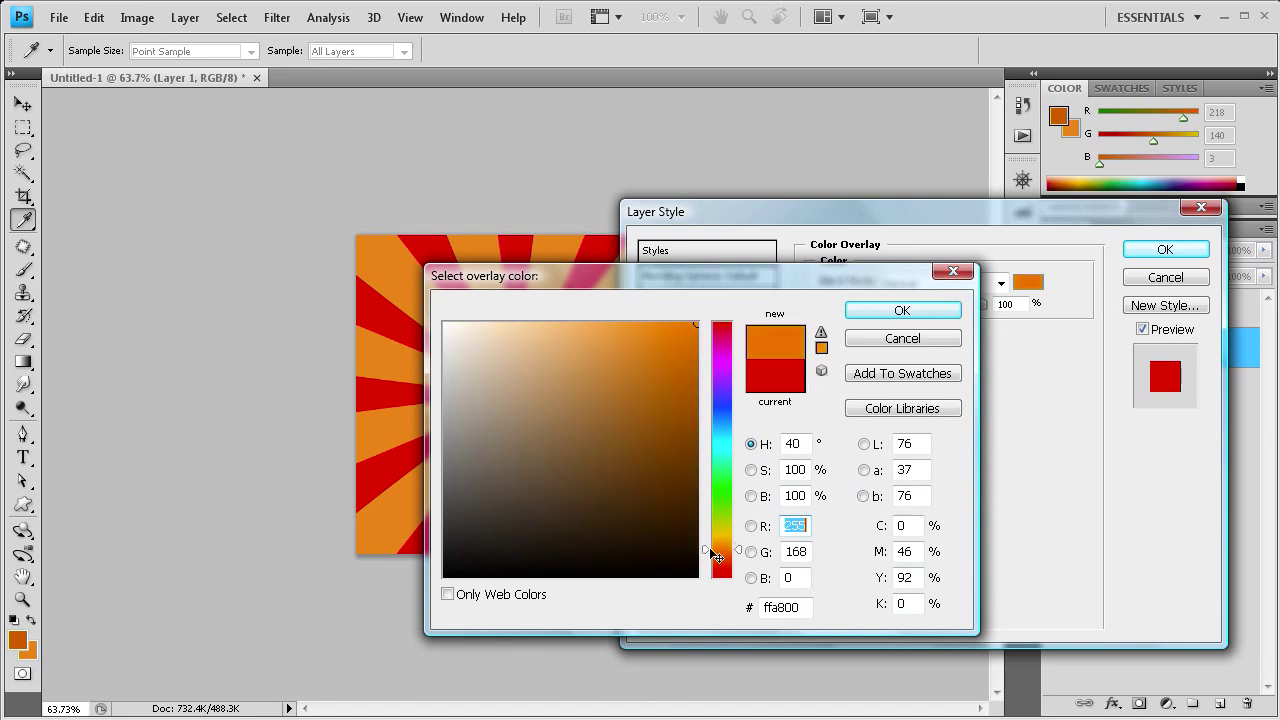
click(663, 361)
click(696, 384)
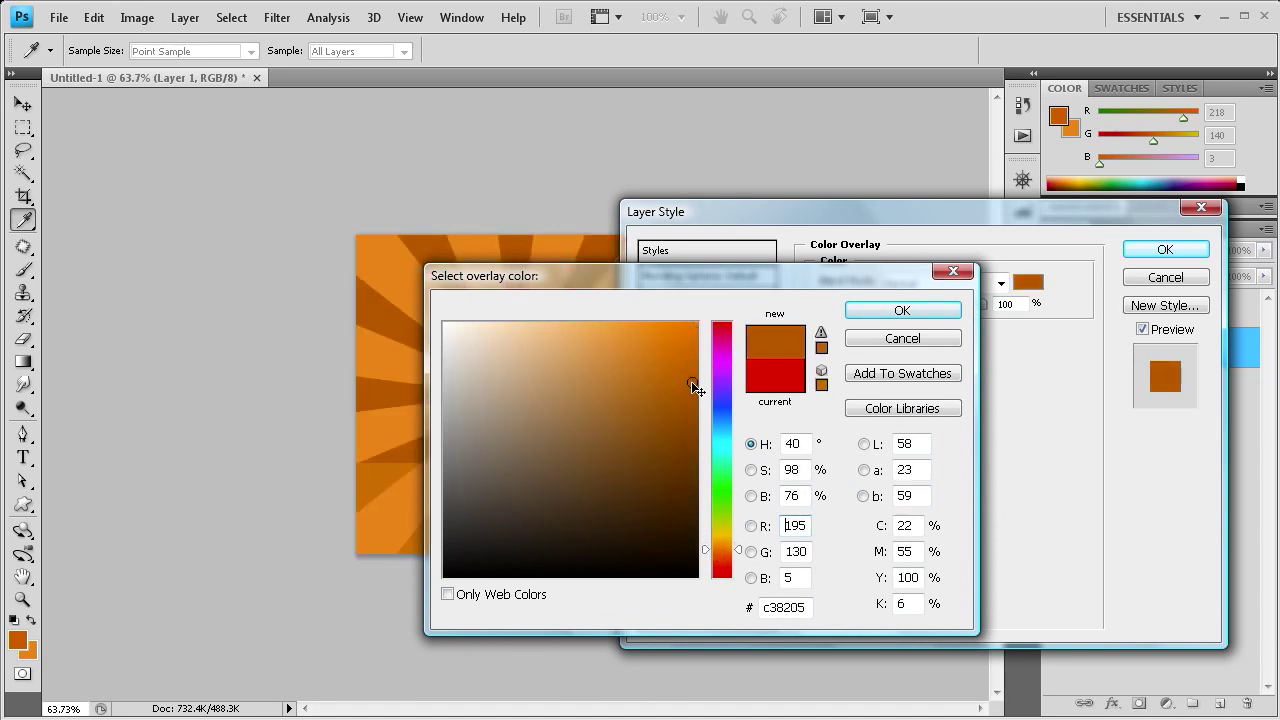
click(902, 310)
click(1190, 257)
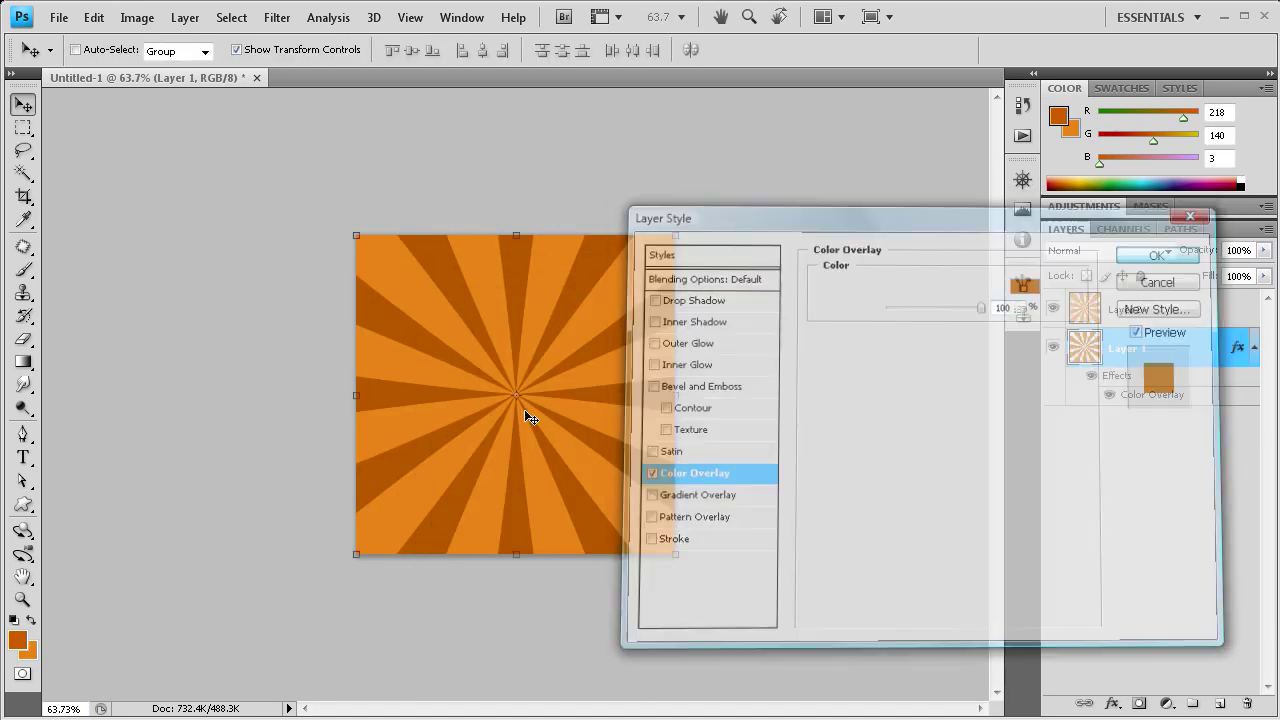
click(1256, 349)
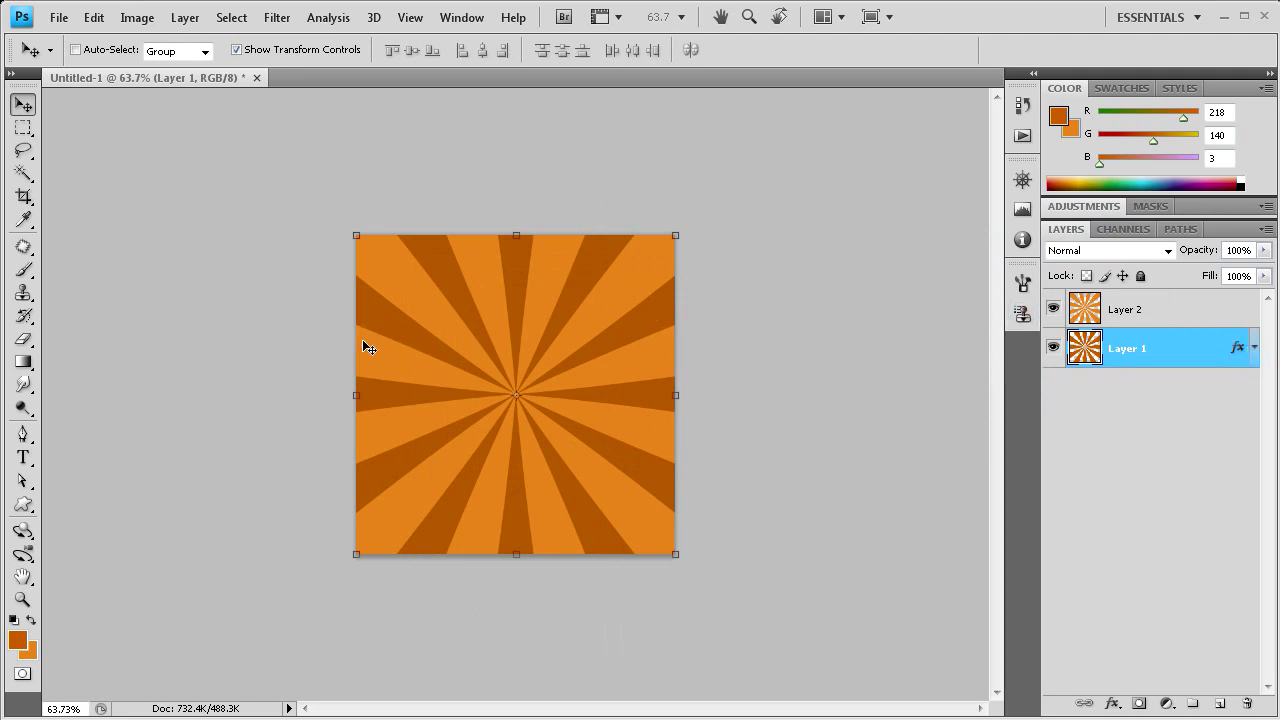